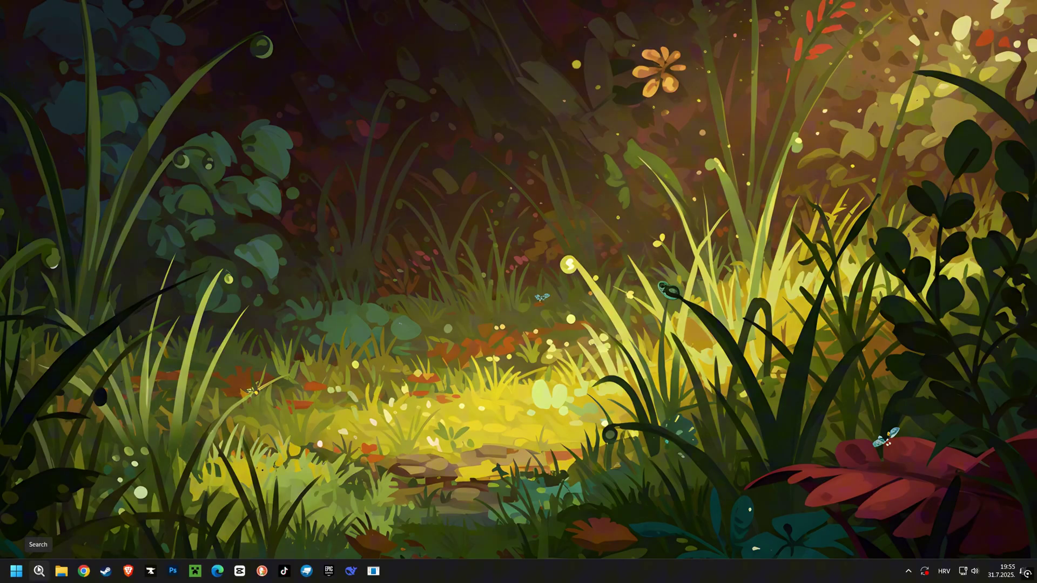
- Search the system for "advanced system" and open the advanced system settings
click(39, 571)
text(advanced )
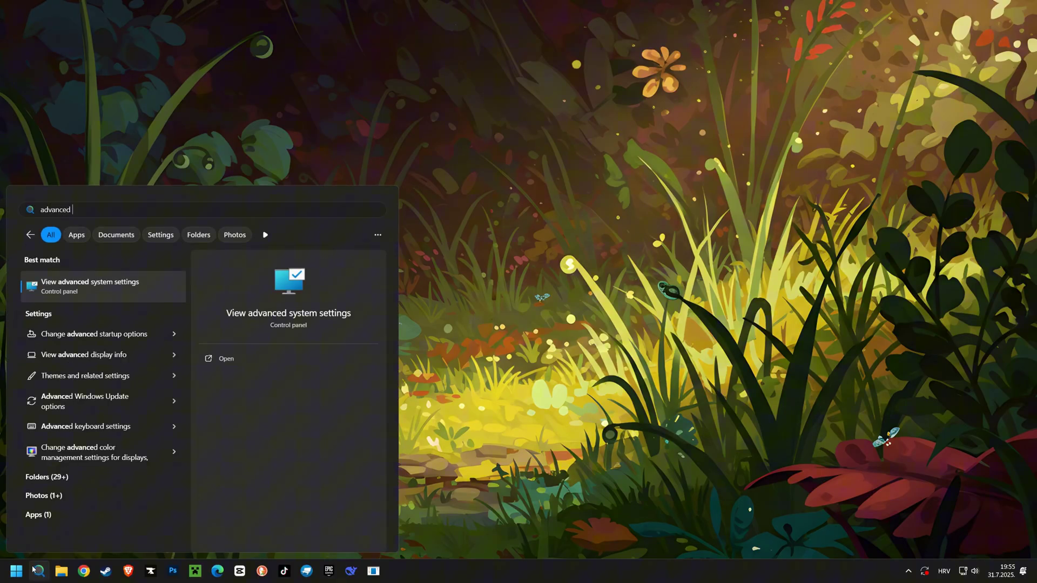
text(system)
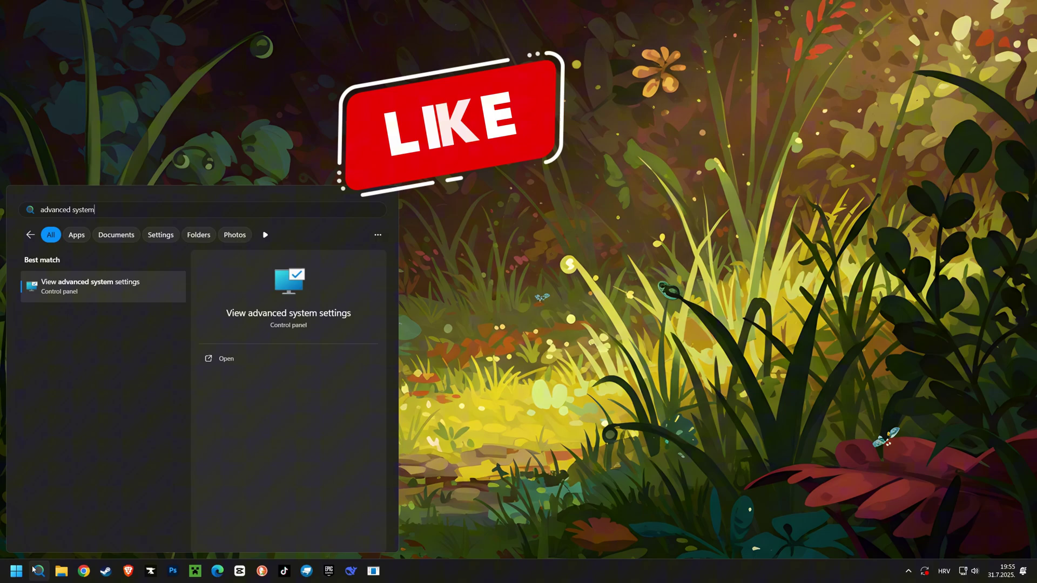
click(80, 287)
drag(245, 128, 494, 162)
- Open the virtual memory settings from the advanced performance options
click(412, 176)
click(461, 174)
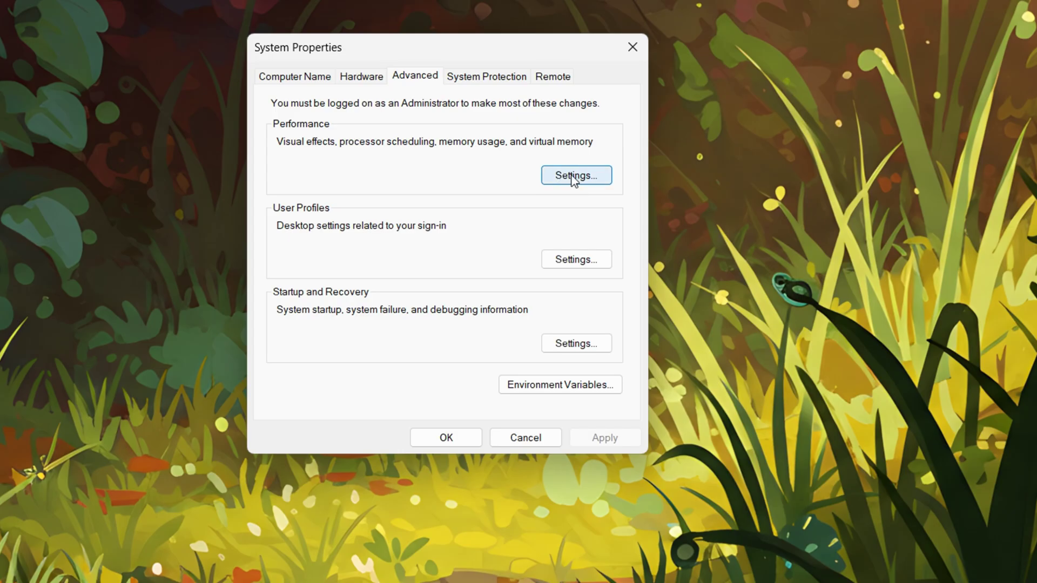
click(548, 228)
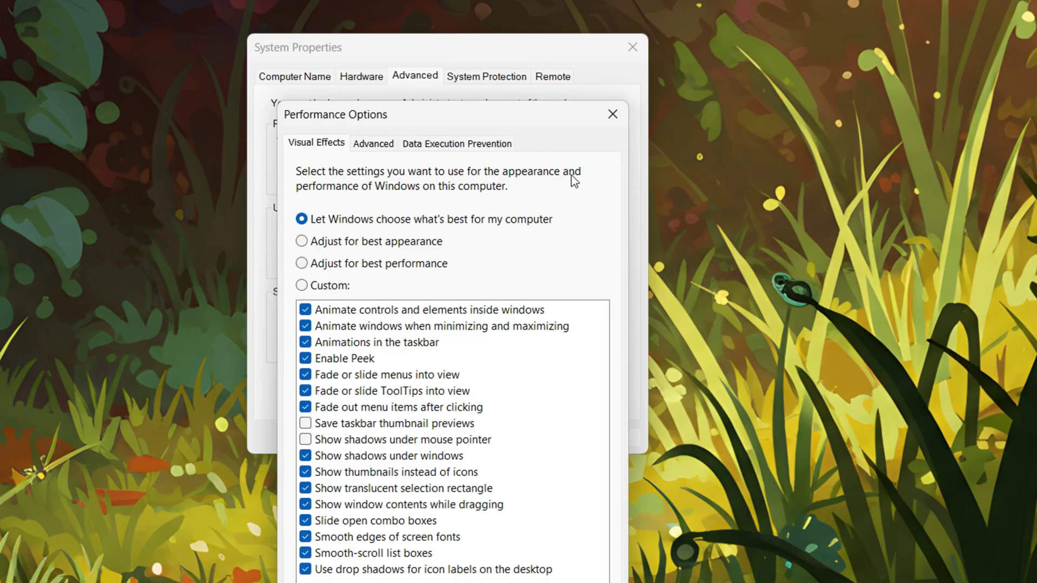
click(384, 147)
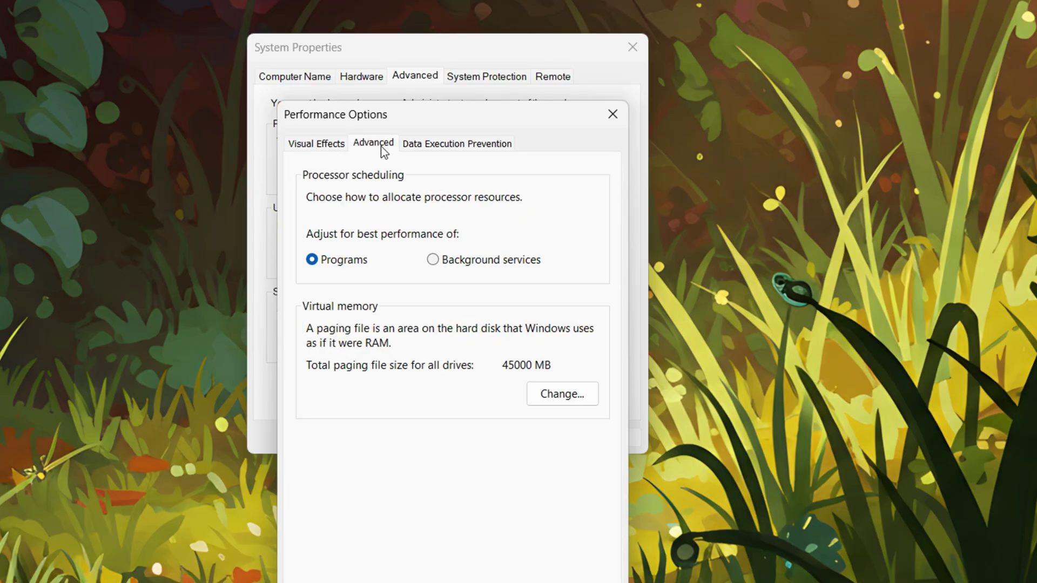
click(545, 400)
- Turn off automatic paging file management for all drives and choose a custom size for drive C:
click(318, 199)
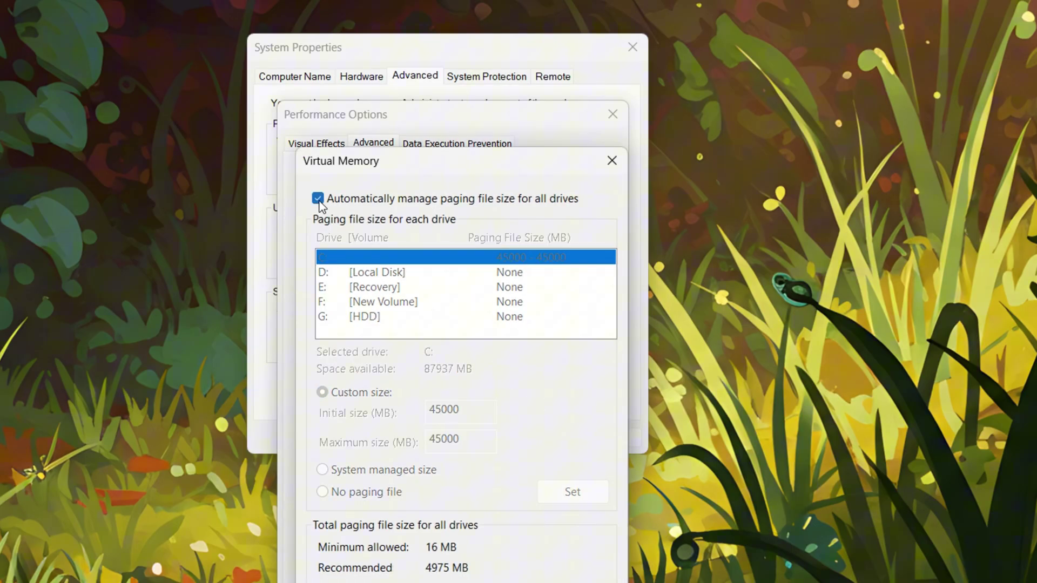
click(318, 199)
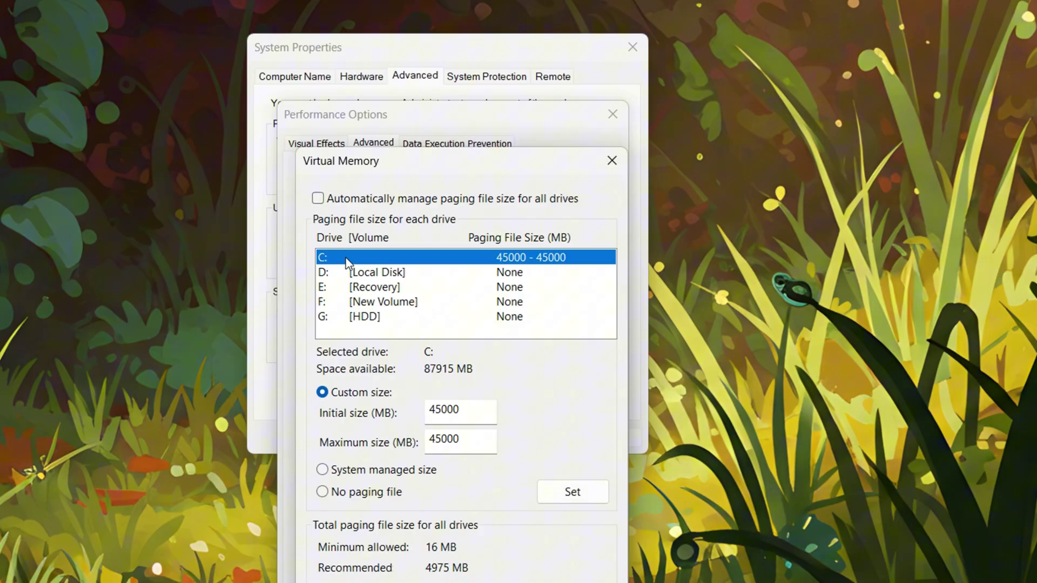
click(337, 492)
click(326, 393)
- Set both the initial and maximum paging file size of drive C: to 30000 MB
double_click(471, 410)
text(3)
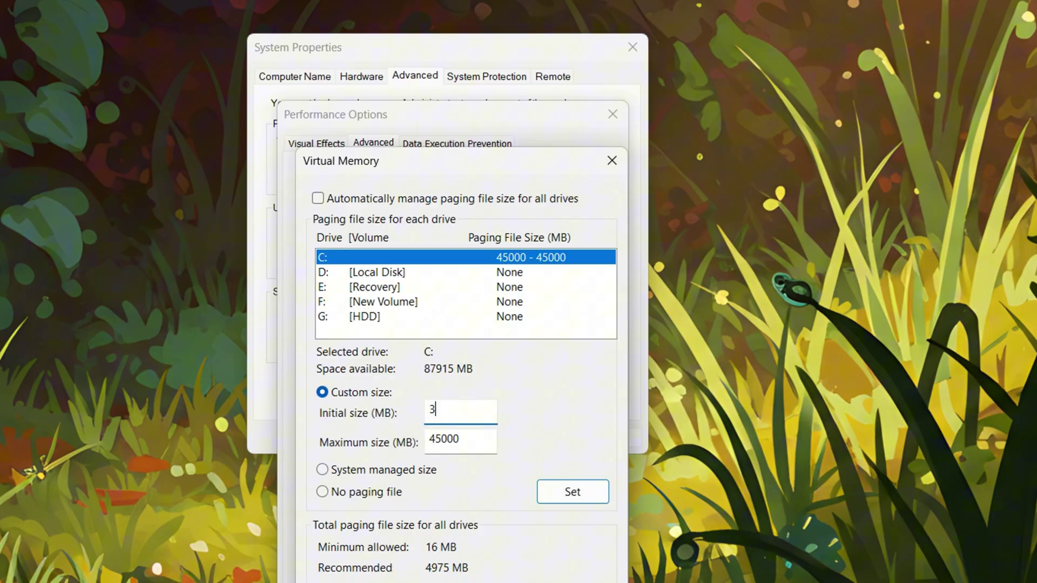
text(0000)
key(Tab)
text(30000)
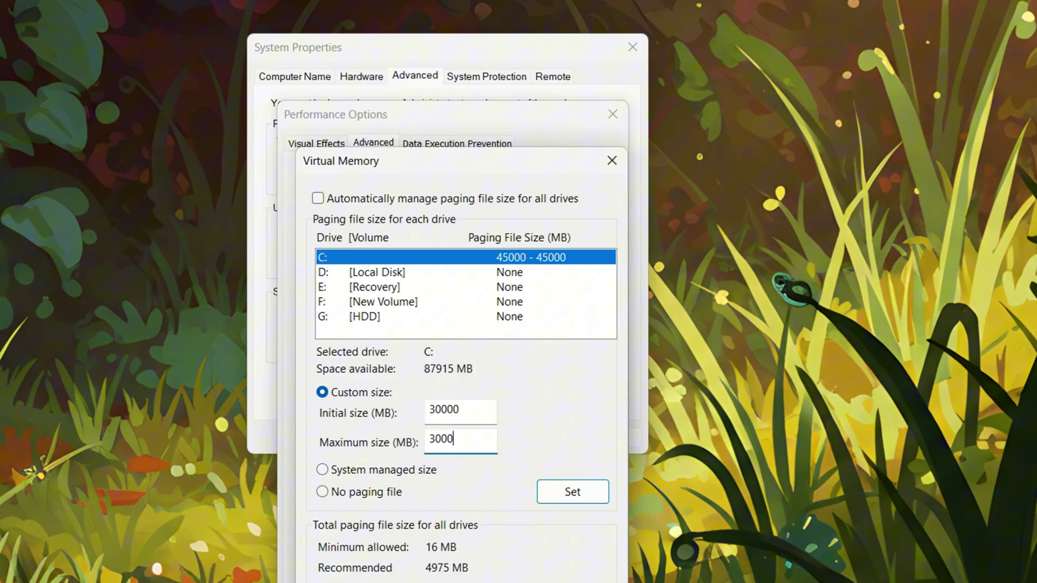
click(559, 488)
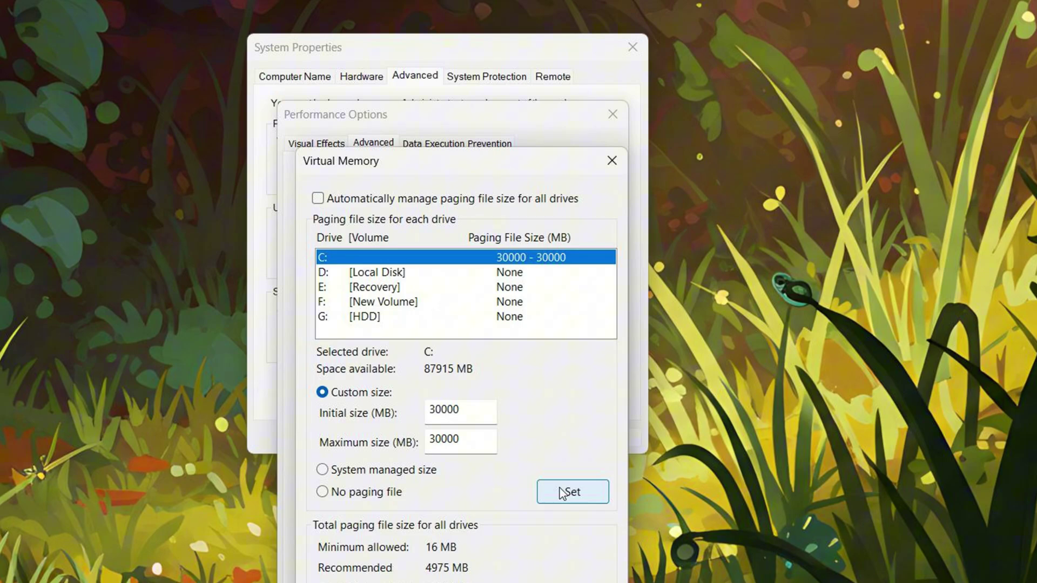
click(562, 492)
- Confirm the virtual memory change, close the performance and system properties dialogs, and postpone the restart
click(546, 564)
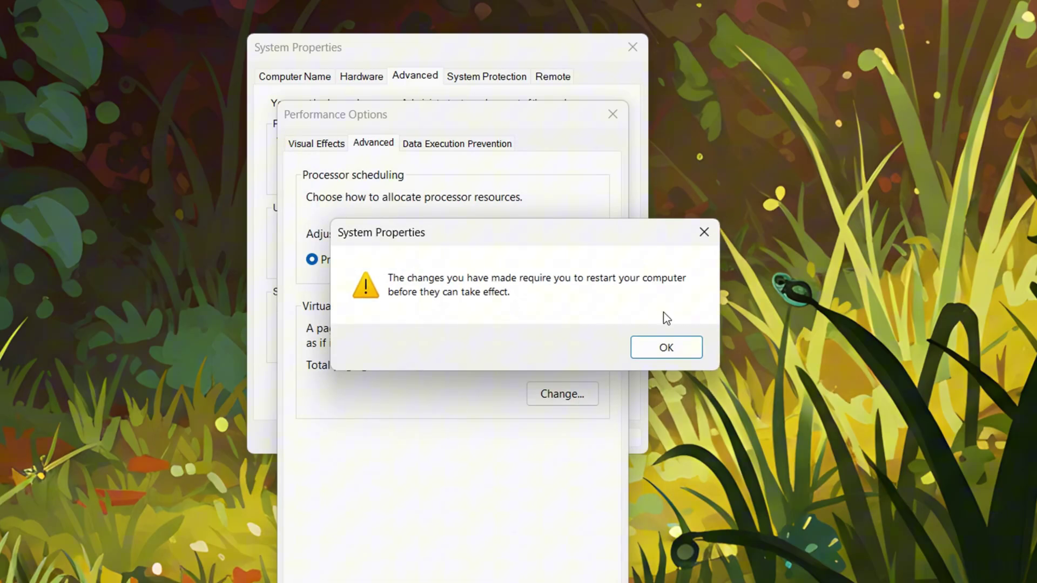
click(672, 347)
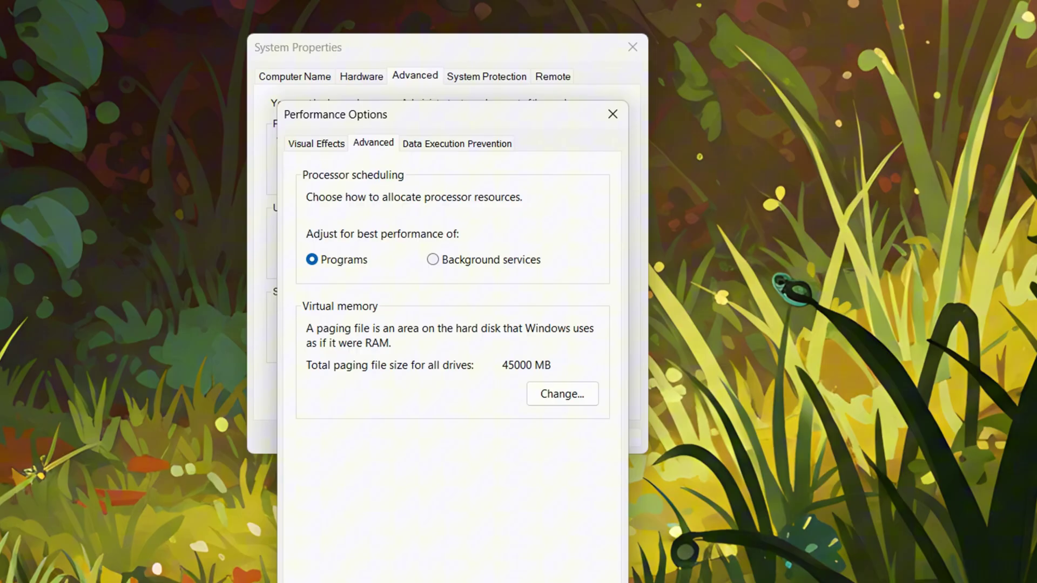
key(Return)
click(460, 435)
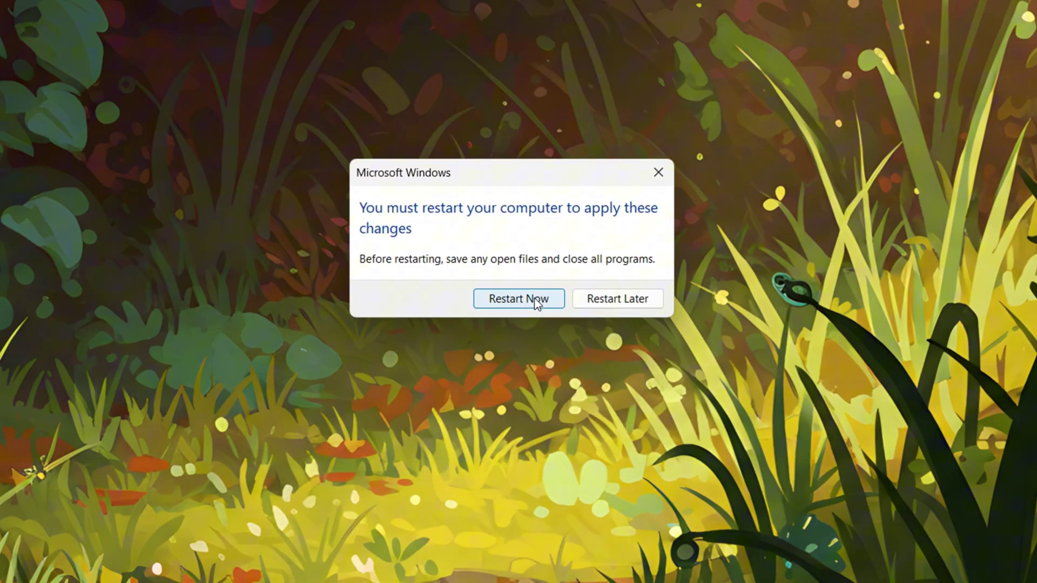
click(620, 299)
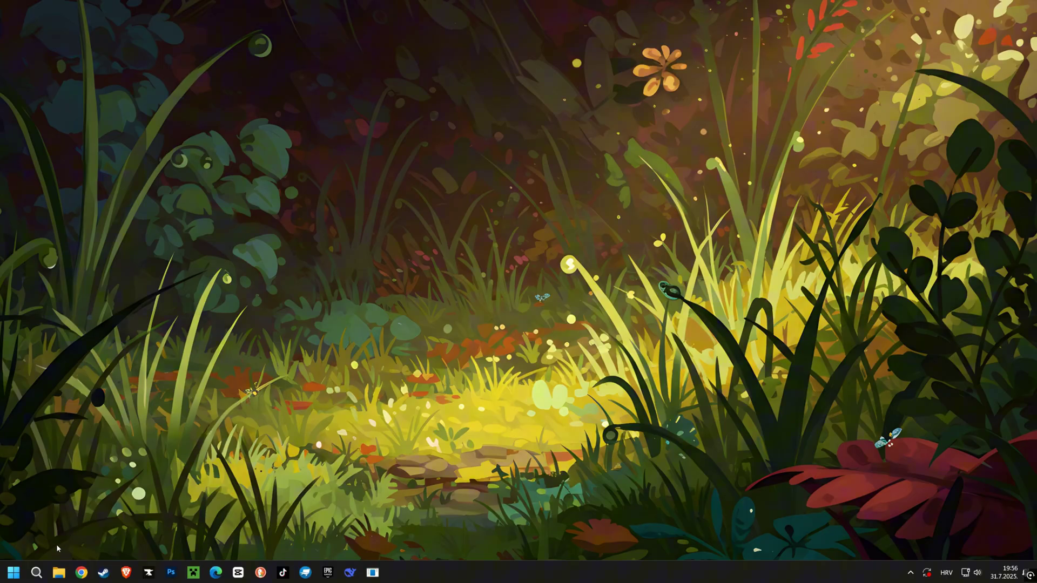
- Search the system for "edit power plan" and open the overview of available power plans
click(37, 572)
text(edit p)
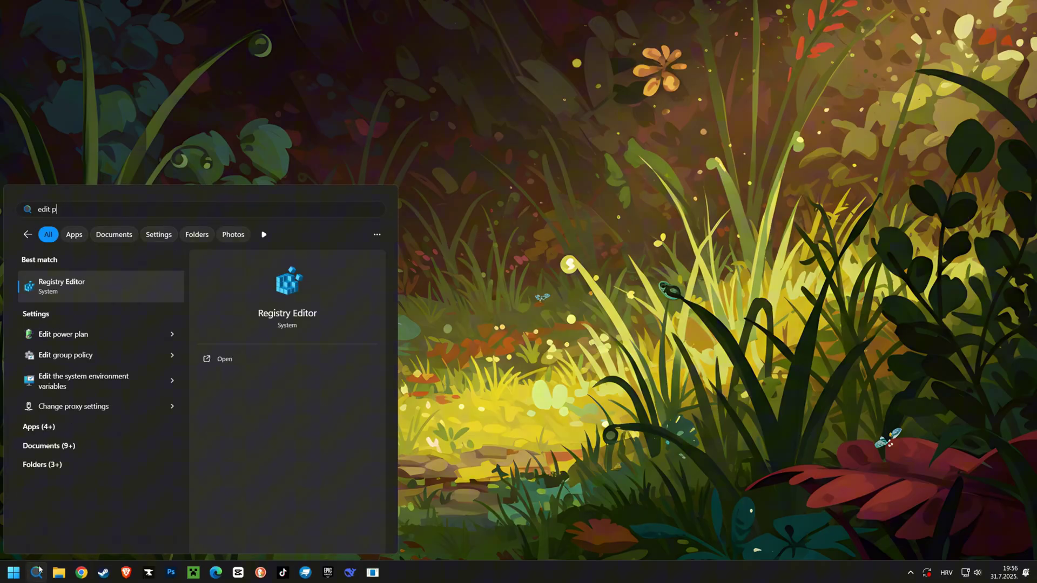
text(ower planr plan)
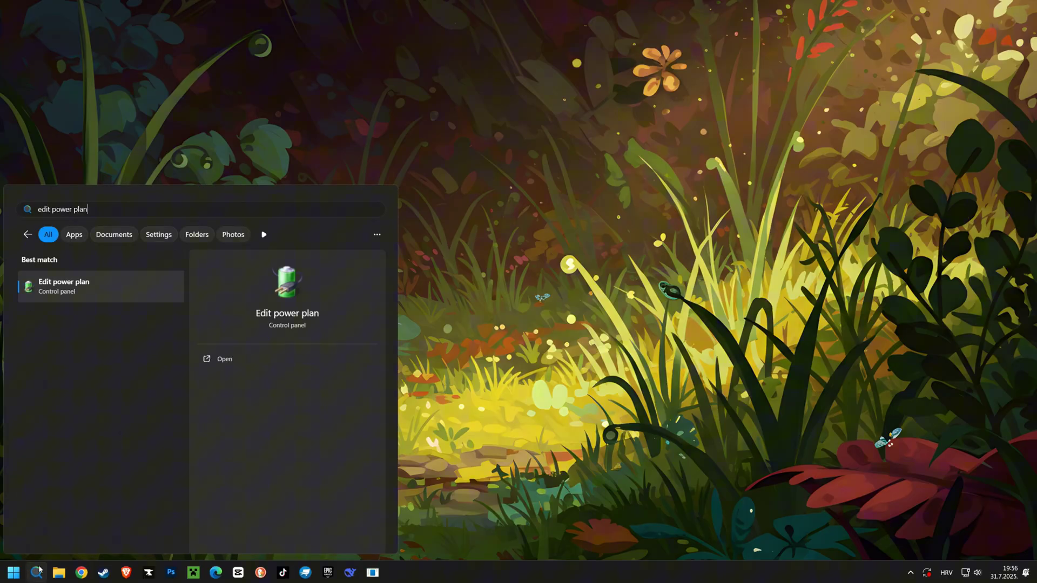
click(83, 285)
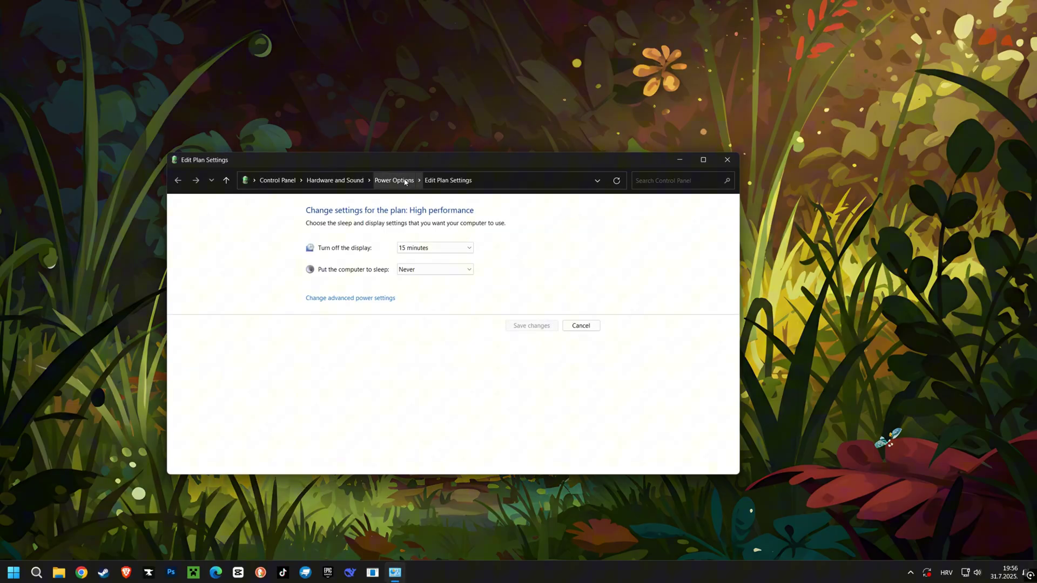
click(404, 181)
- Activate the preferred High performance power plan and close the power options
click(292, 262)
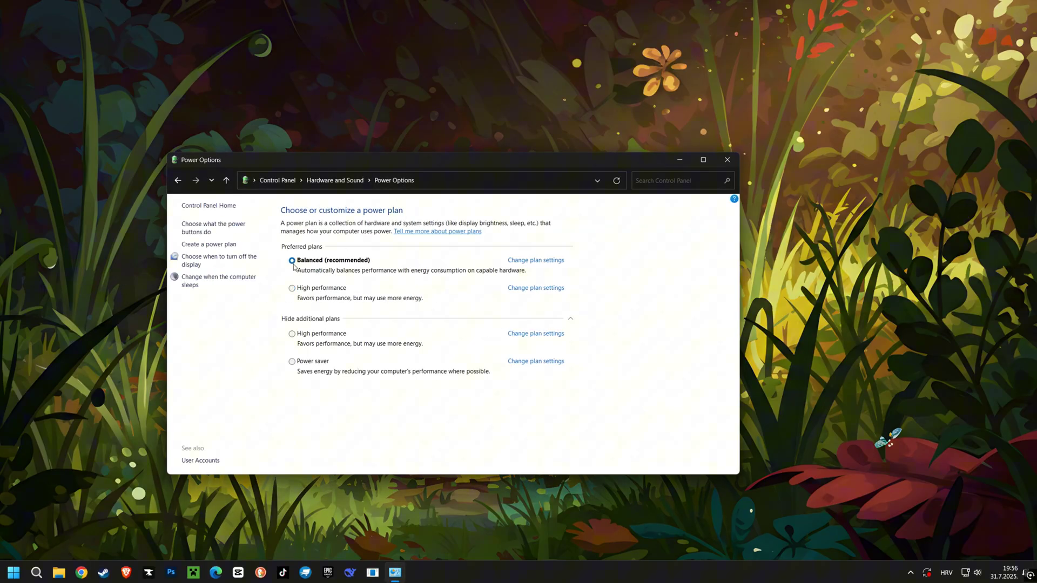
click(292, 288)
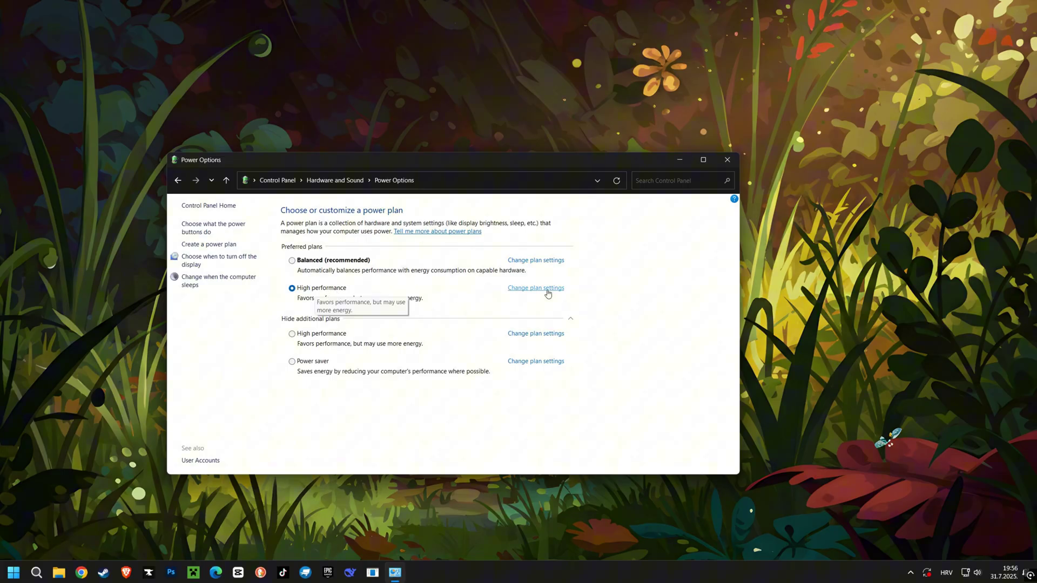
click(727, 160)
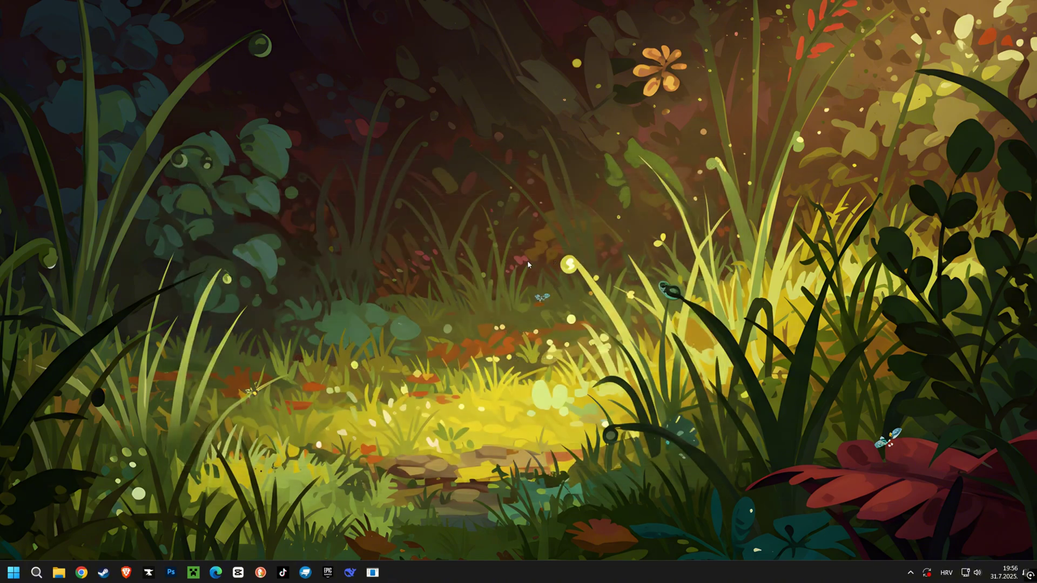
- Search for "game mode", check the Game Mode setting, and close the settings window
click(35, 572)
text(game mode)
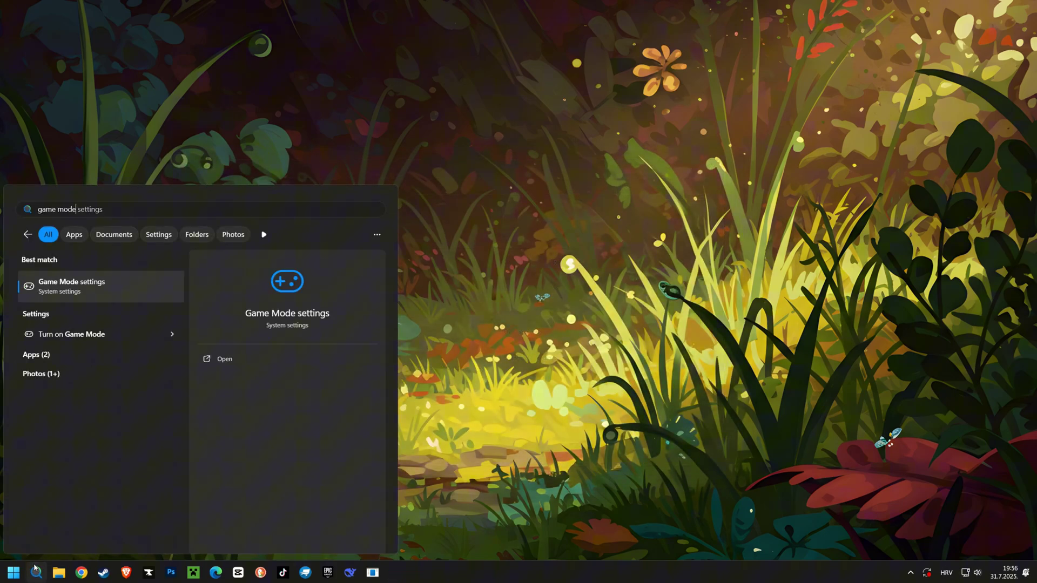
key(Return)
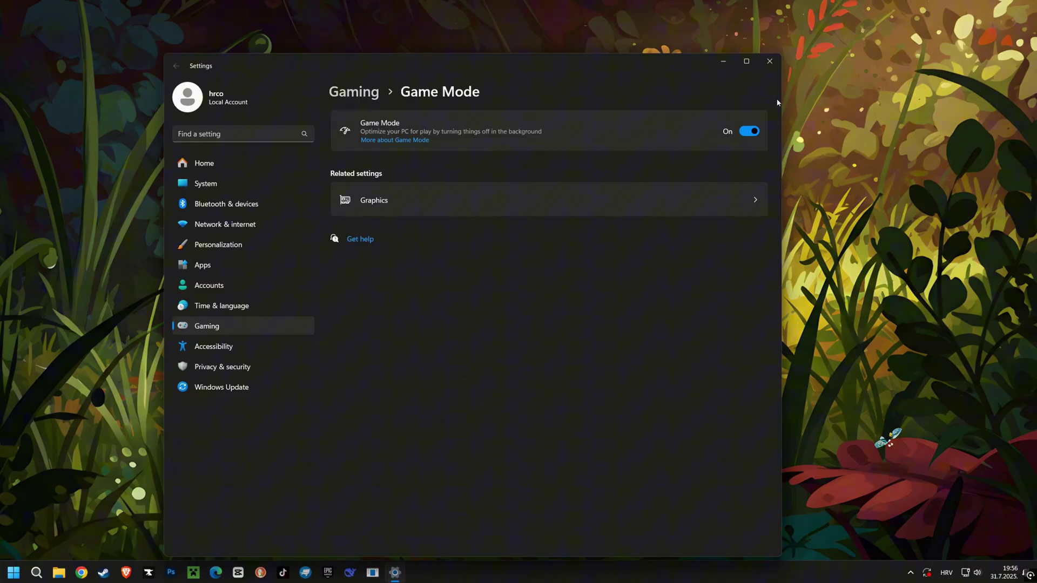
click(771, 62)
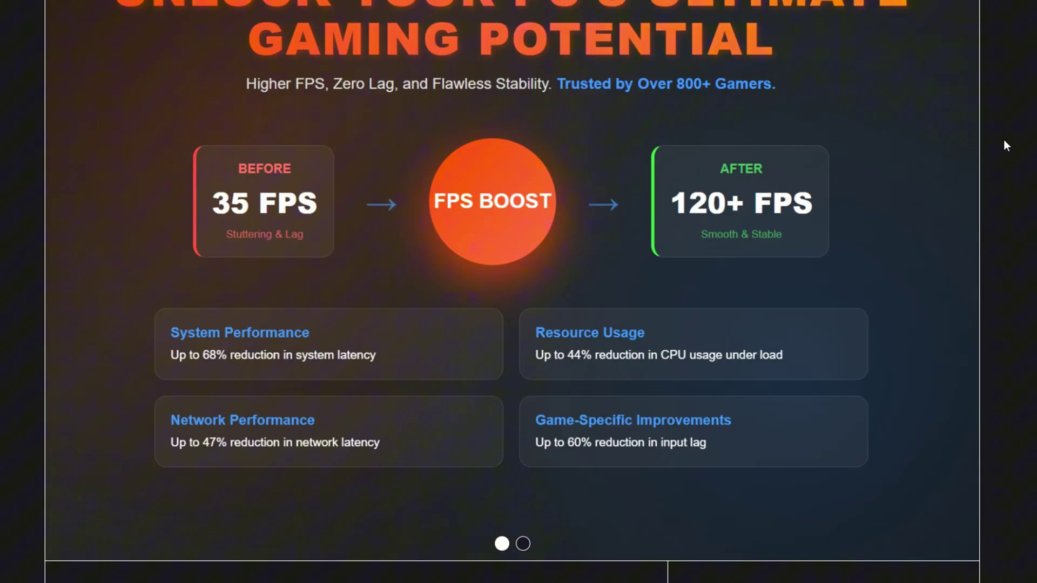
- Read through the FPS BOOST Premium 2025 Pack product page, including its features, charts and reviews
scroll(877, 97, down, 10)
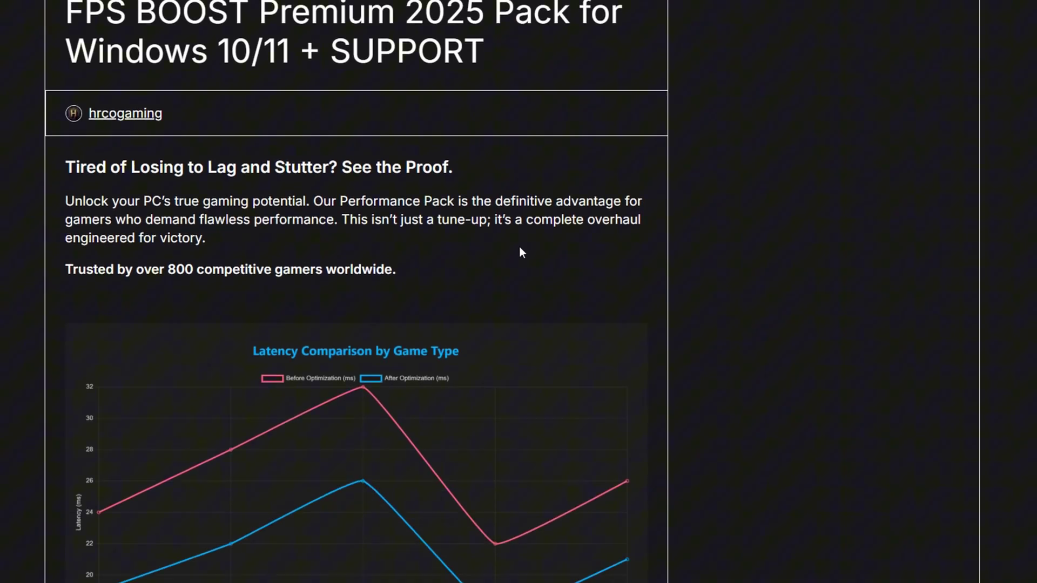
scroll(522, 252, down, 15)
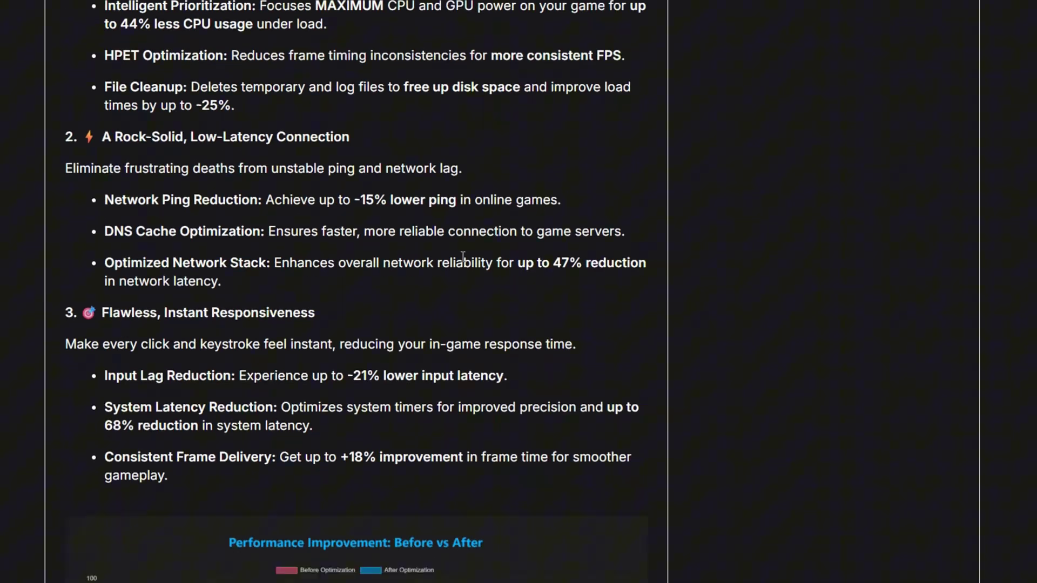
scroll(462, 257, down, 7)
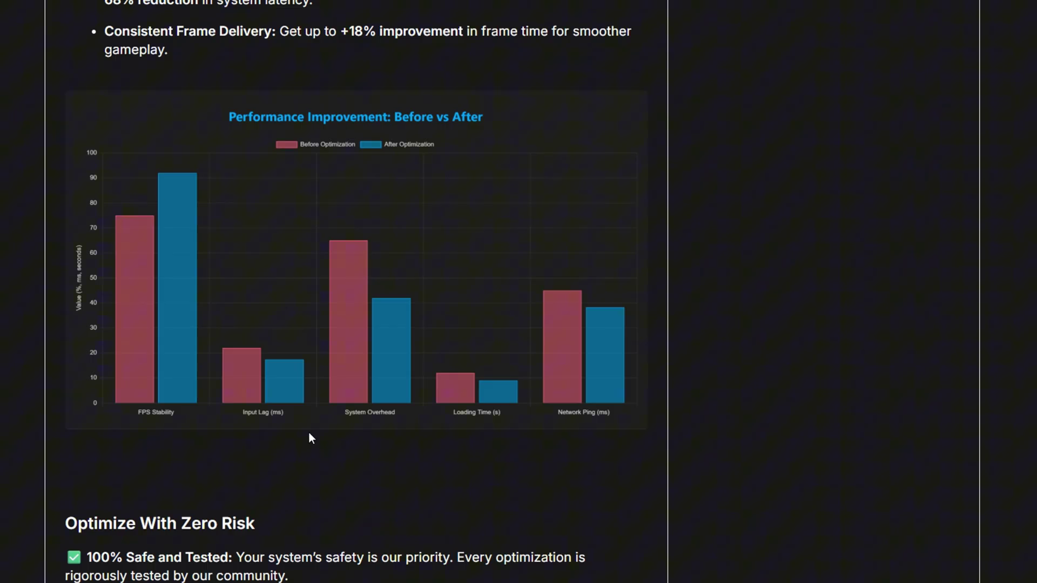
scroll(547, 271, down, 14)
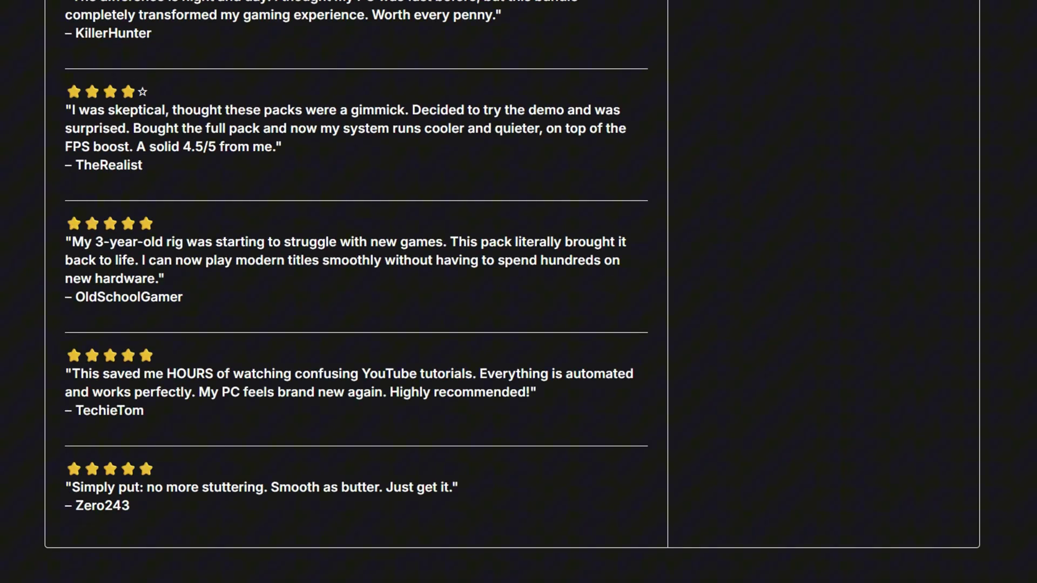
drag(66, 2, 354, 488)
- Download the ADVANCED FPS BOOST PACK PREMIUM 2025 ZIP file from the Gumroad product content
click(542, 449)
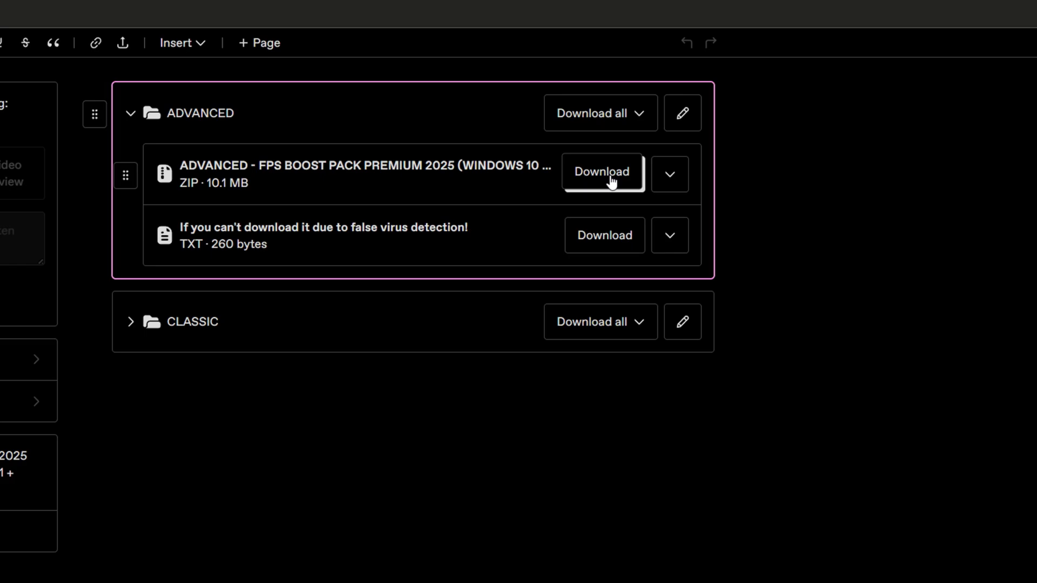
click(608, 179)
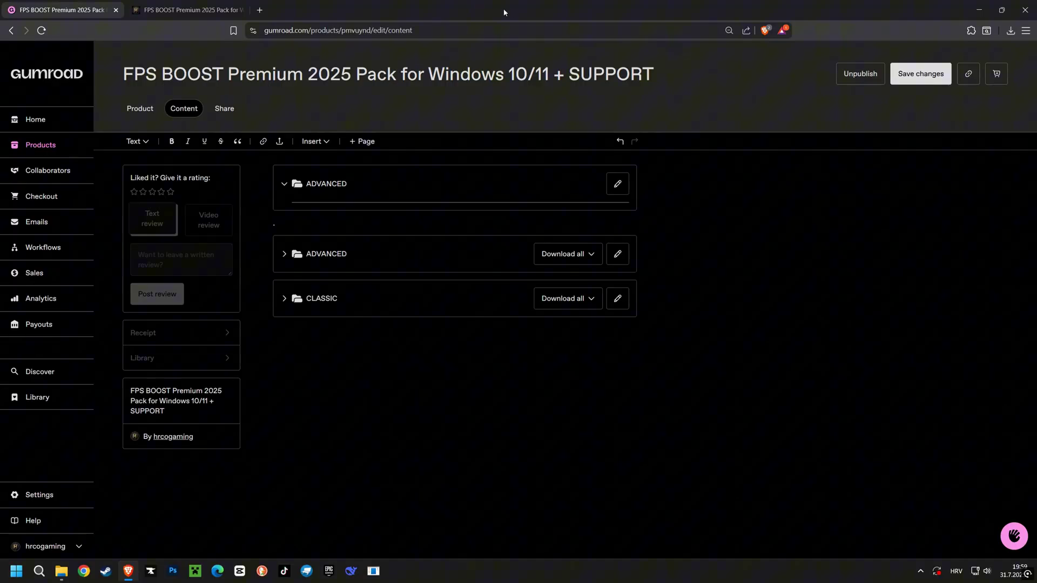
- Arrange the browser and fps boost folder windows, open the ADVANCED ZIP archive in WinRAR, and dismiss the licence reminder
drag(550, 8, 318, 53)
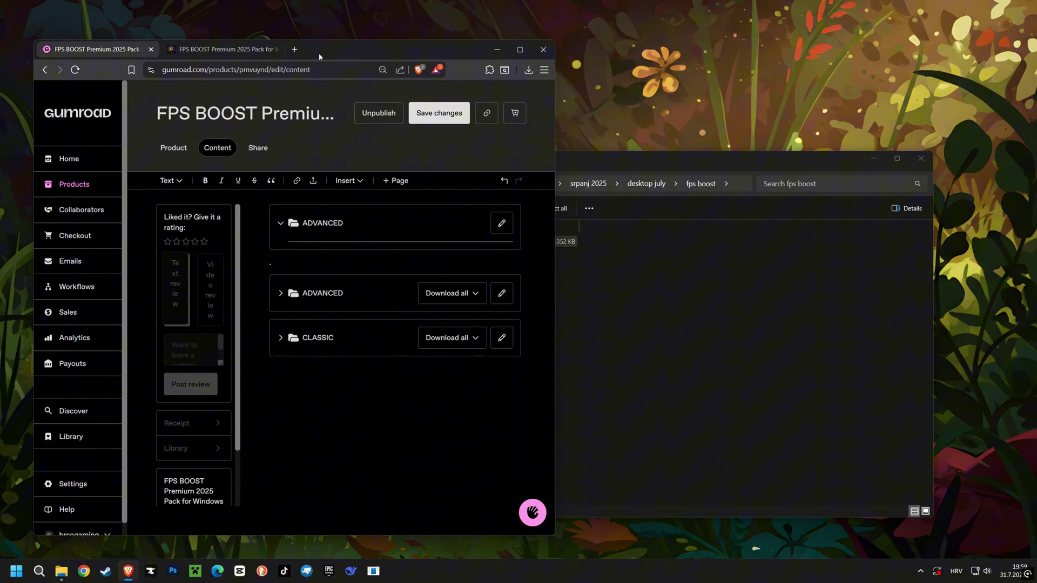
drag(592, 161, 766, 196)
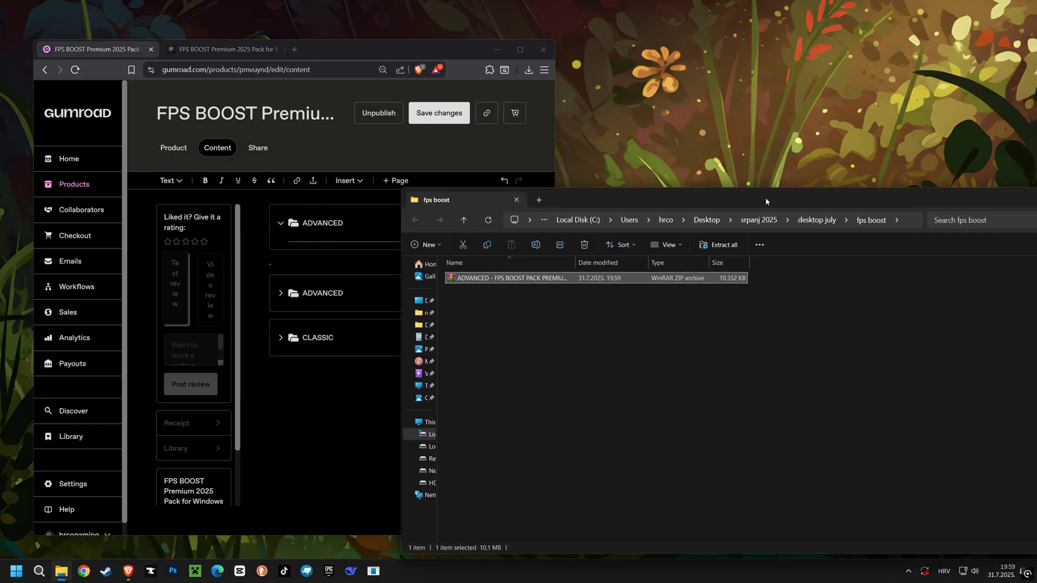
double_click(504, 279)
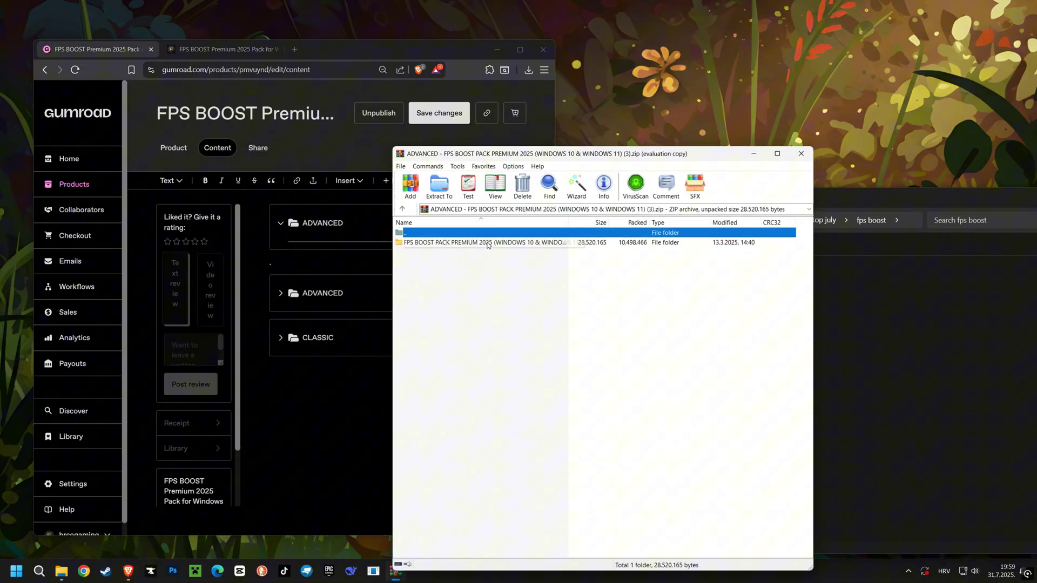
click(670, 324)
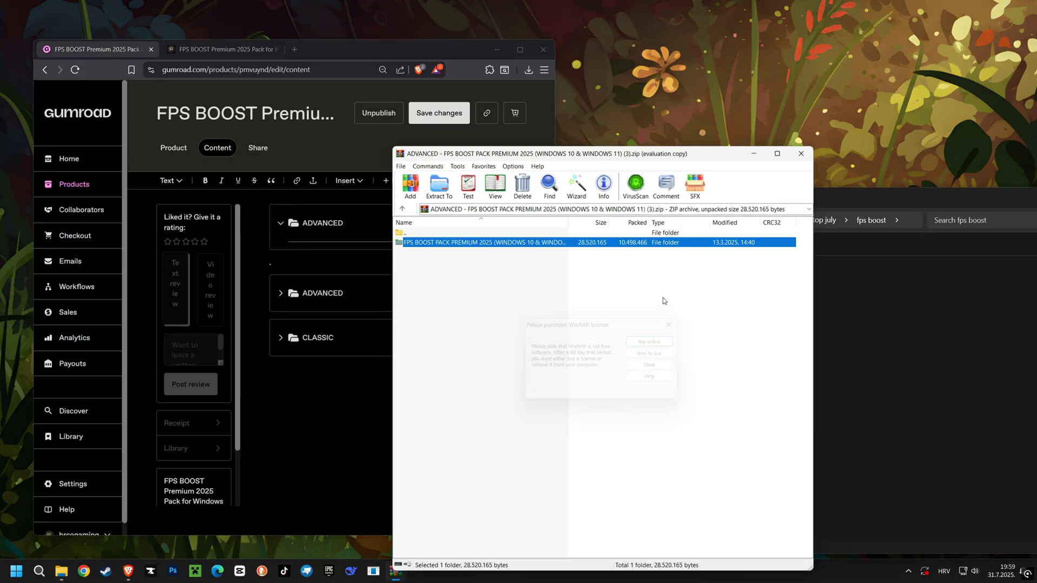
- Scan the ADVANCED FPS BOOST archive for viruses with Windows Defender and dismiss the finished scan console
click(638, 186)
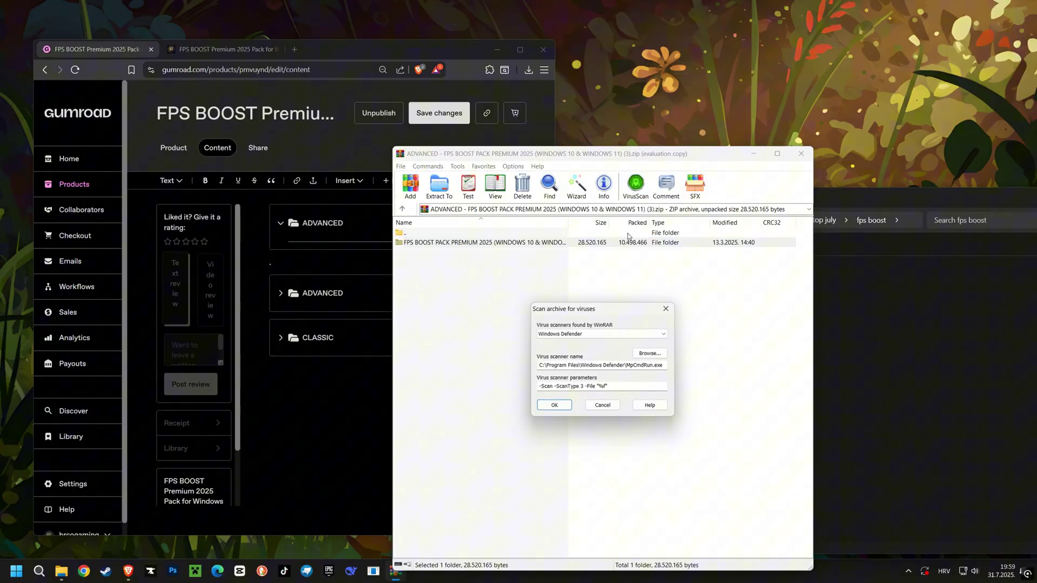
click(572, 334)
click(568, 343)
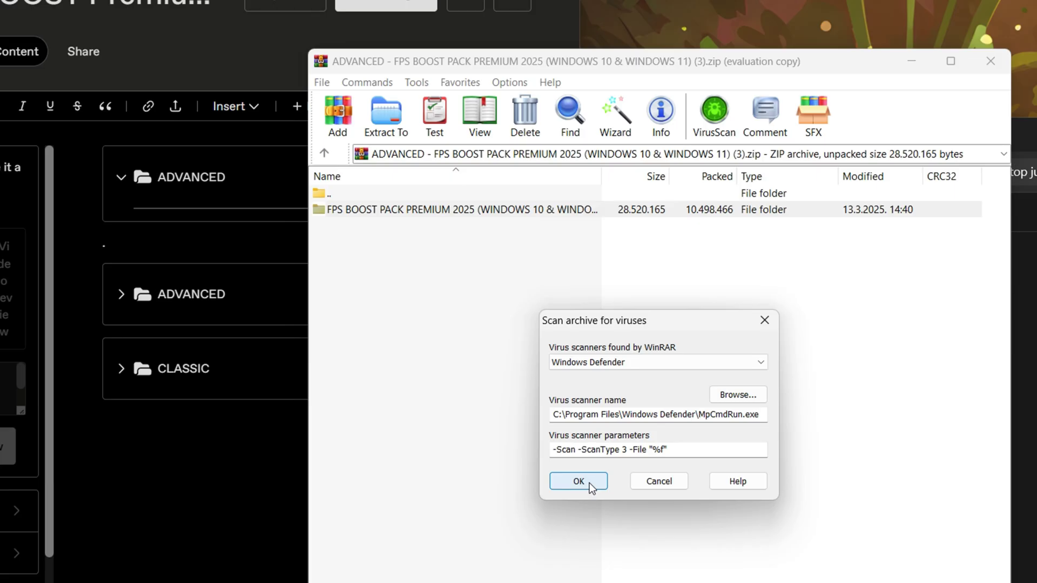
click(559, 406)
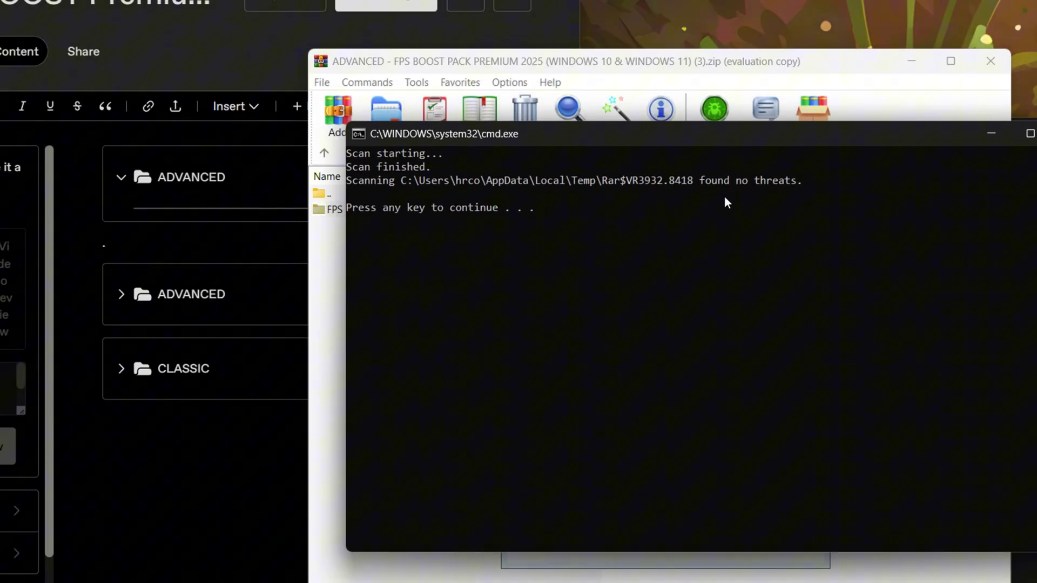
key(Return)
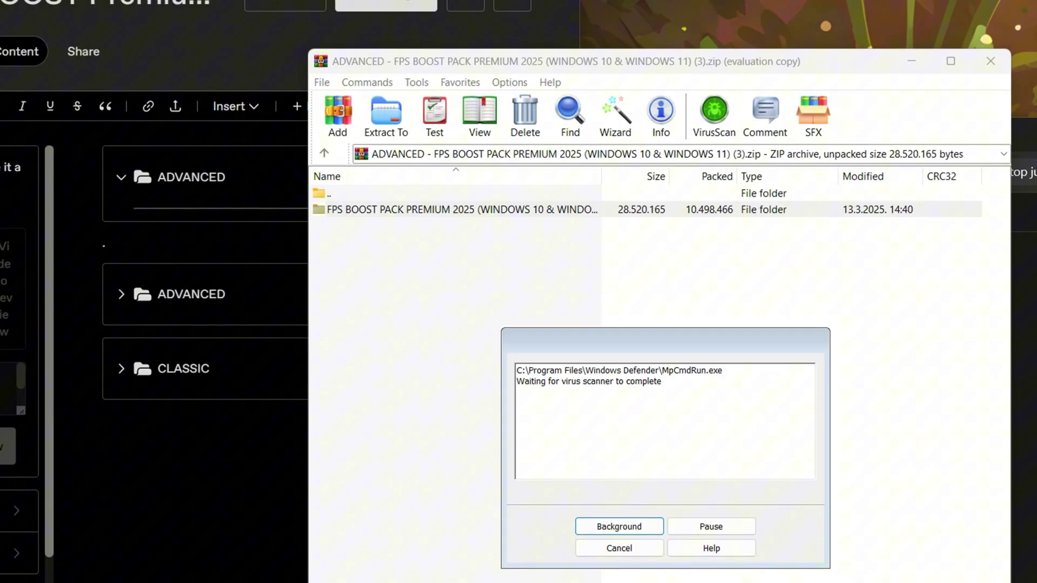
- Extract the FPS BOOST PACK PREMIUM 2025 folder from the archive into the fps boost folder and close the archive
drag(821, 64, 532, 95)
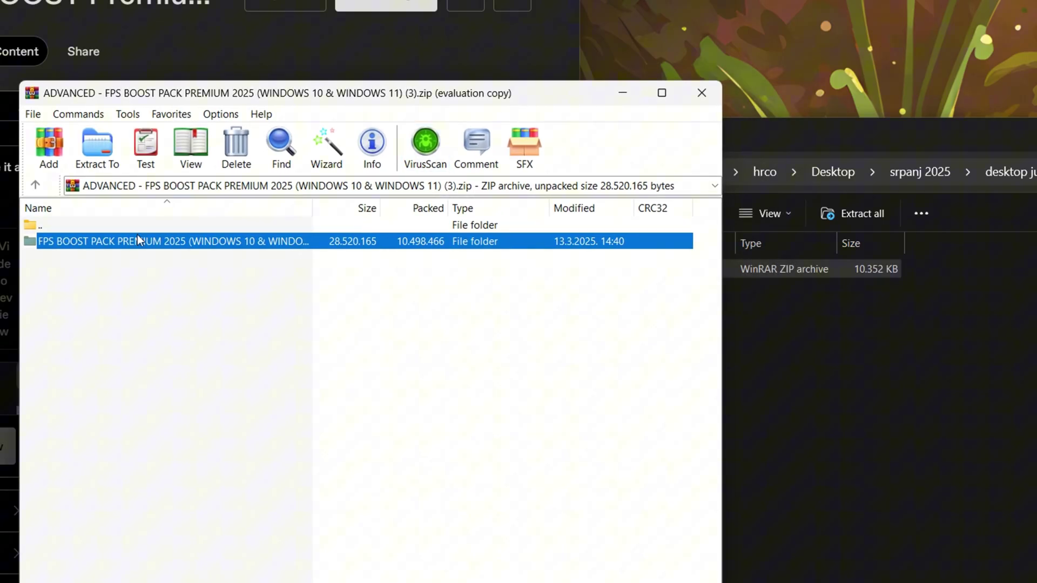
drag(138, 237, 773, 408)
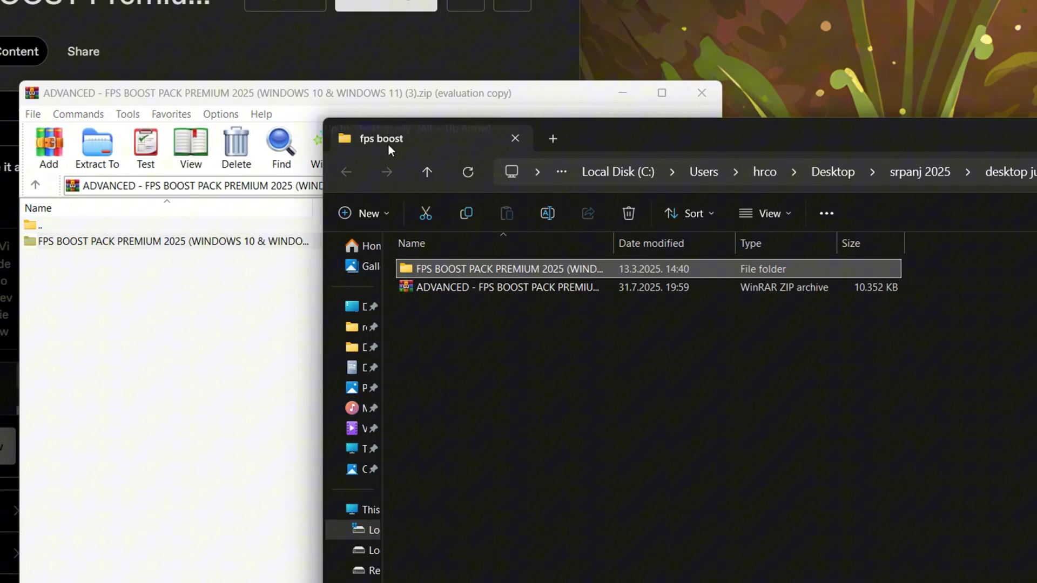
click(362, 95)
click(701, 93)
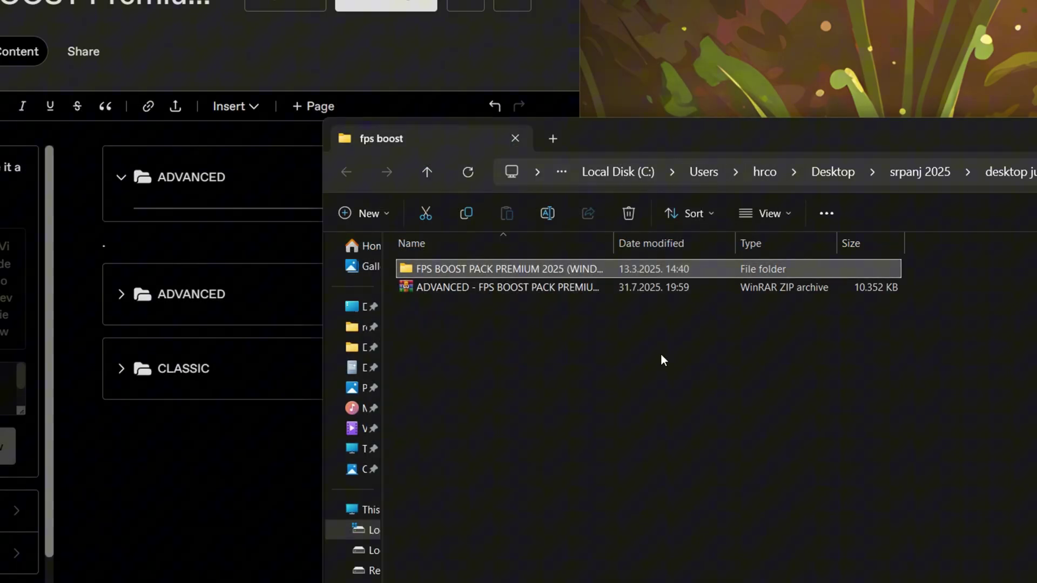
- Open the extracted pack's WINDOWS 11 "1 - START HERE" folder and launch its Create_A_Restore_Point shortcut
double_click(491, 280)
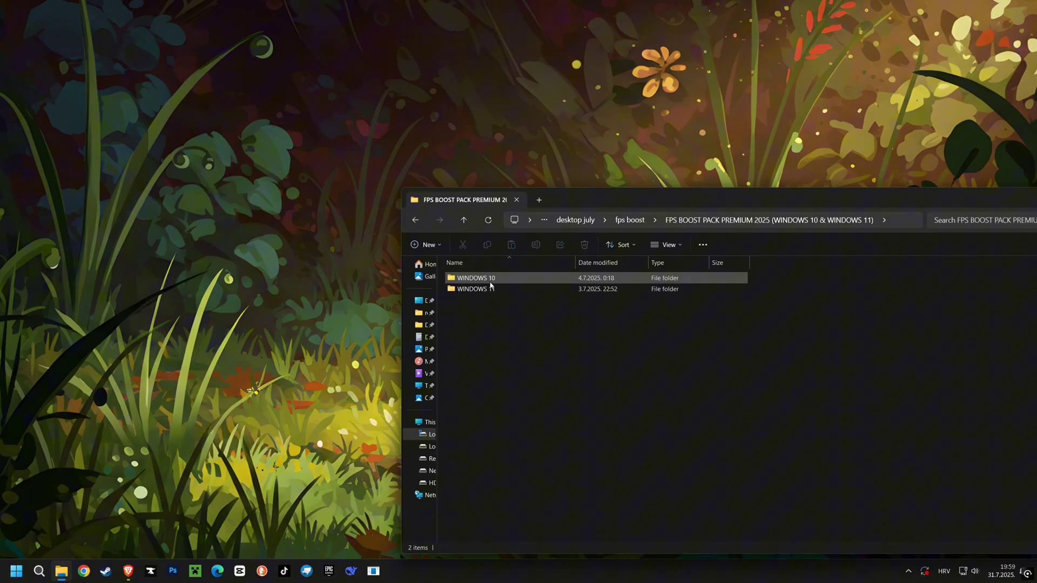
double_click(483, 278)
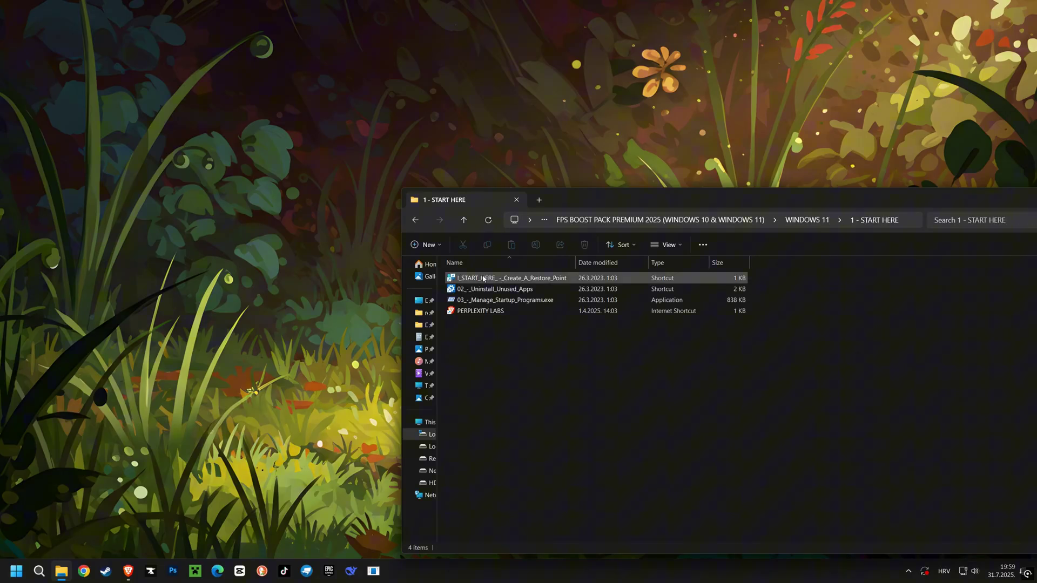
double_click(480, 278)
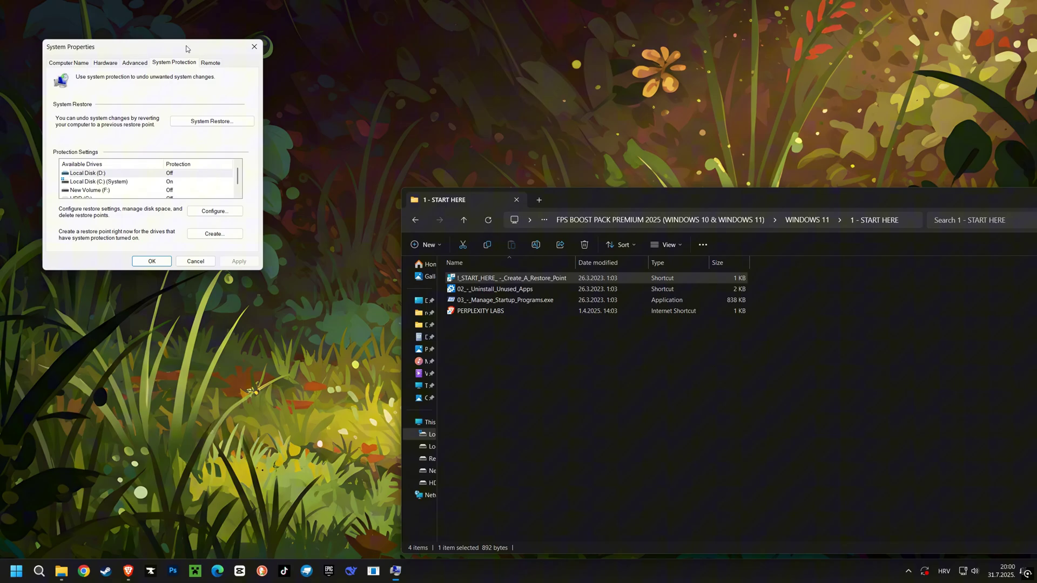
drag(188, 42, 577, 137)
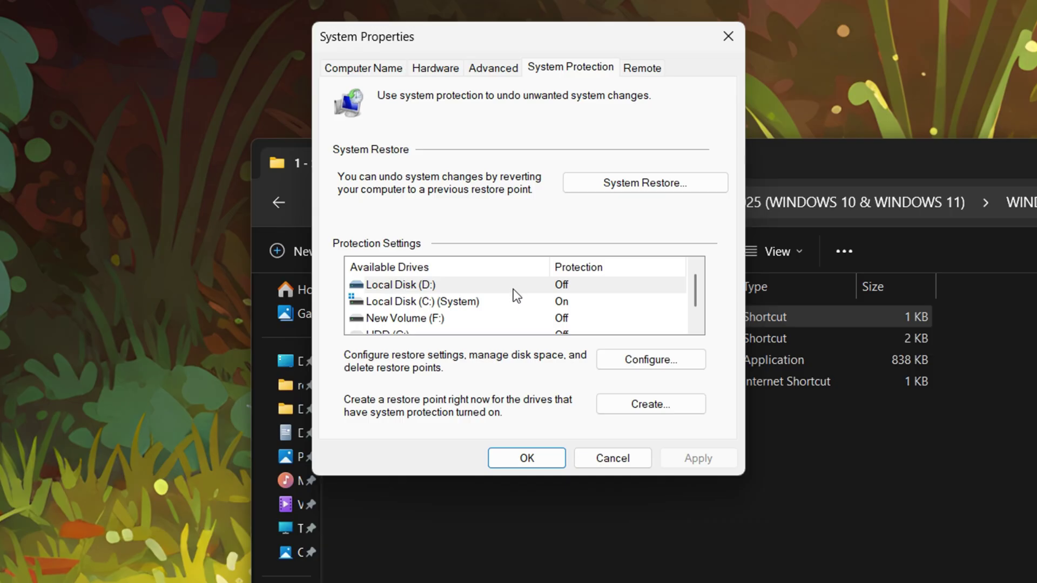
- Create a restore point described as "grounded 2 before optimisation" with Local Disk (C:) selected
click(534, 263)
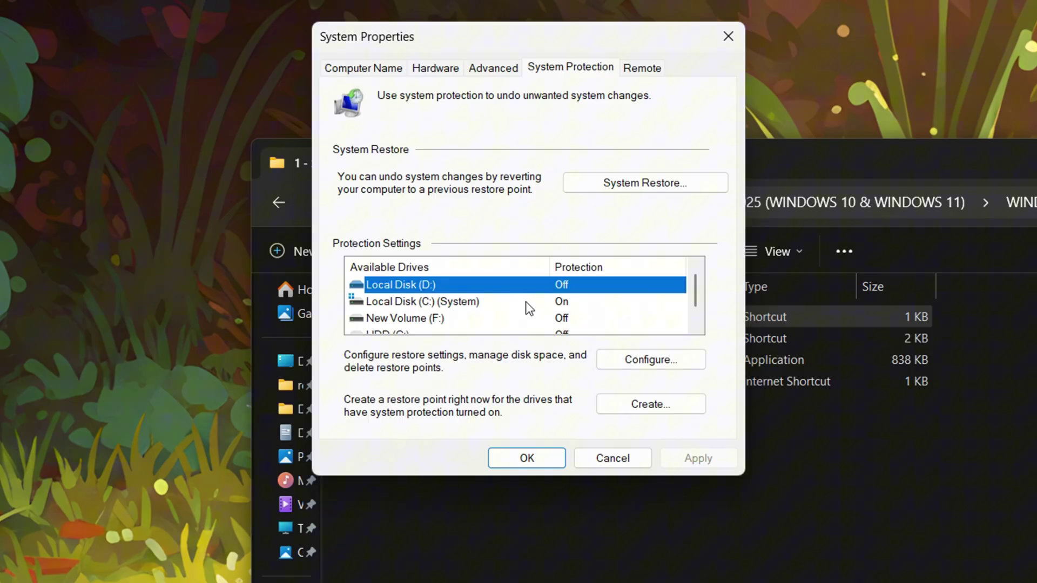
click(553, 305)
click(649, 404)
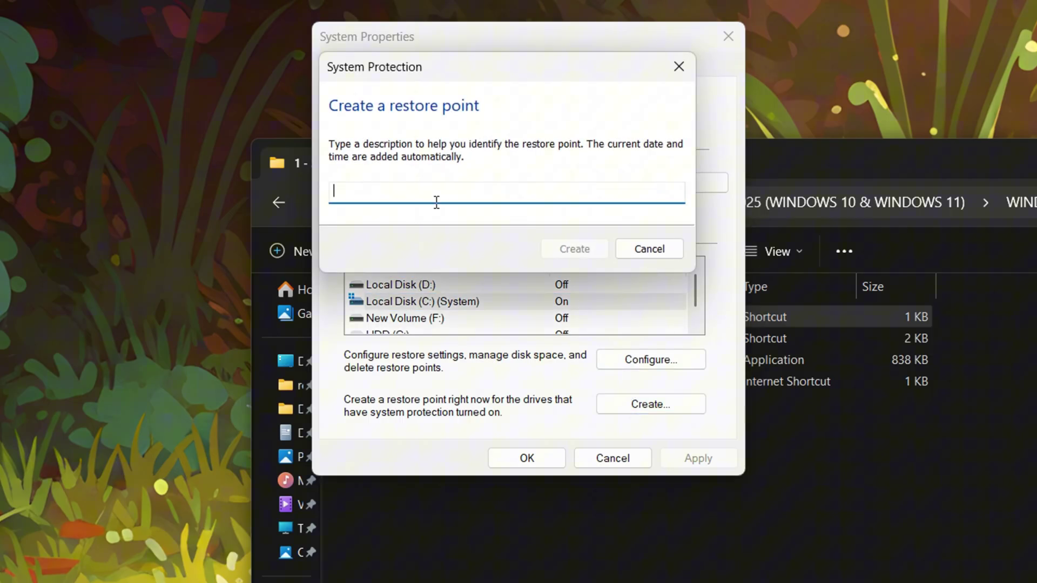
text(gro)
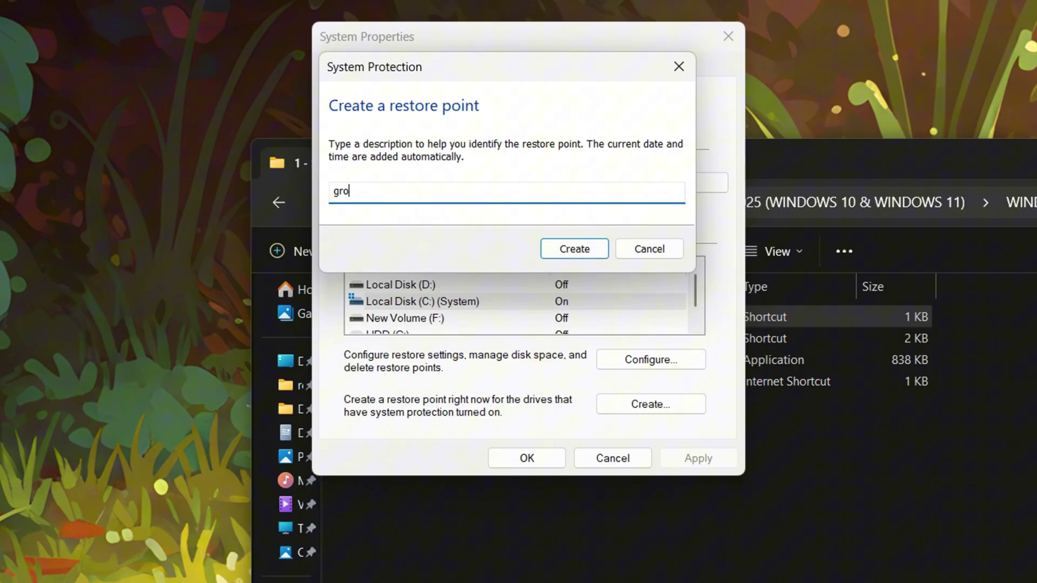
text(unded 2 before optimisation)
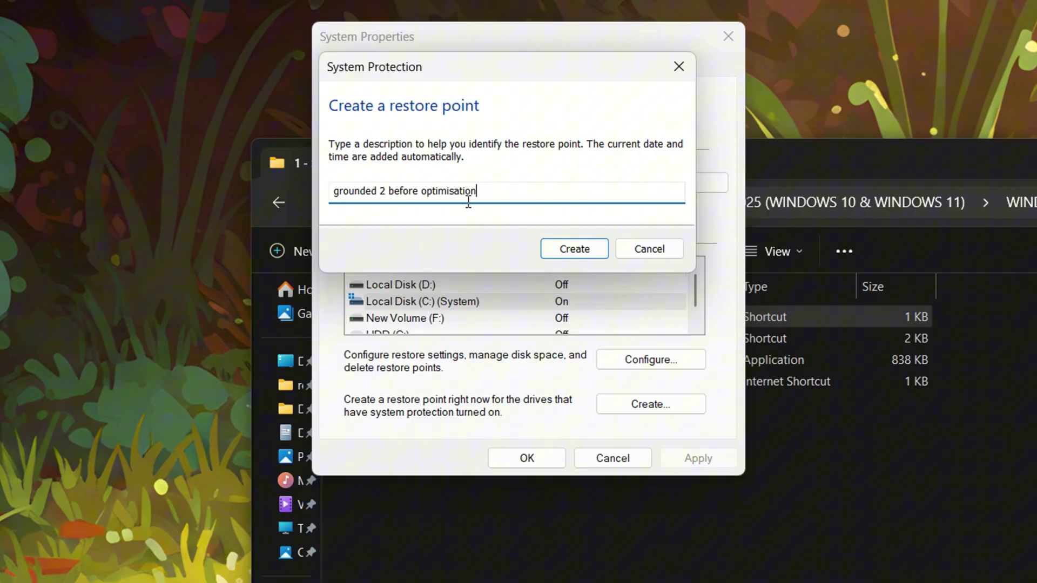
click(573, 250)
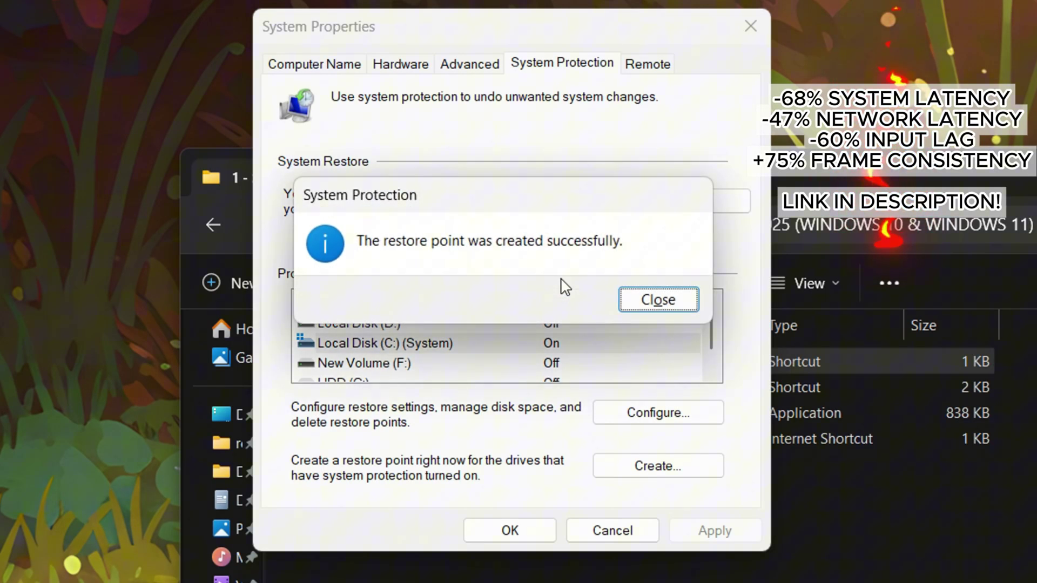
click(633, 302)
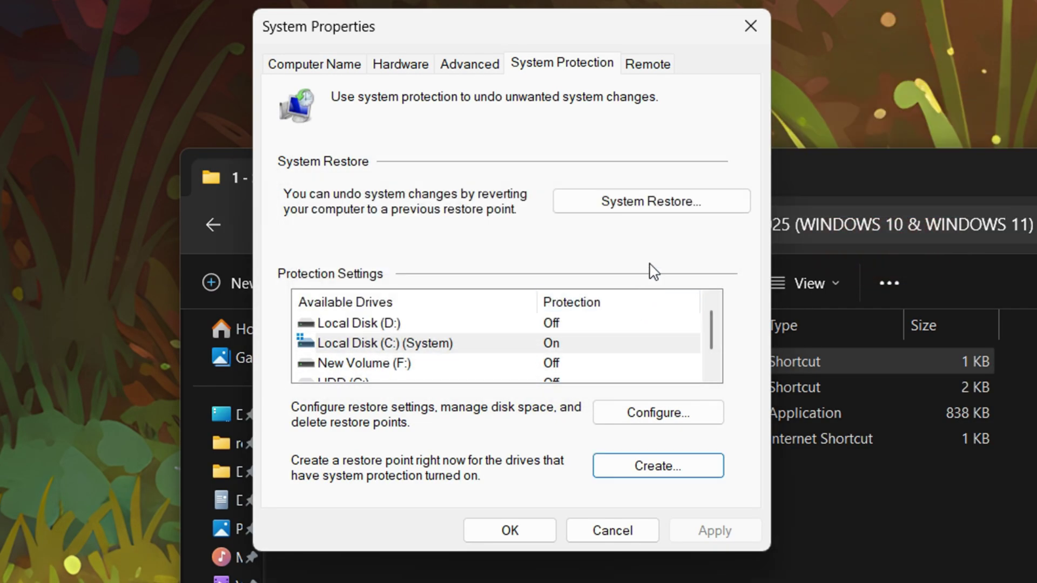
- View the System Restore wizard, then close it and System Properties without restoring
click(671, 202)
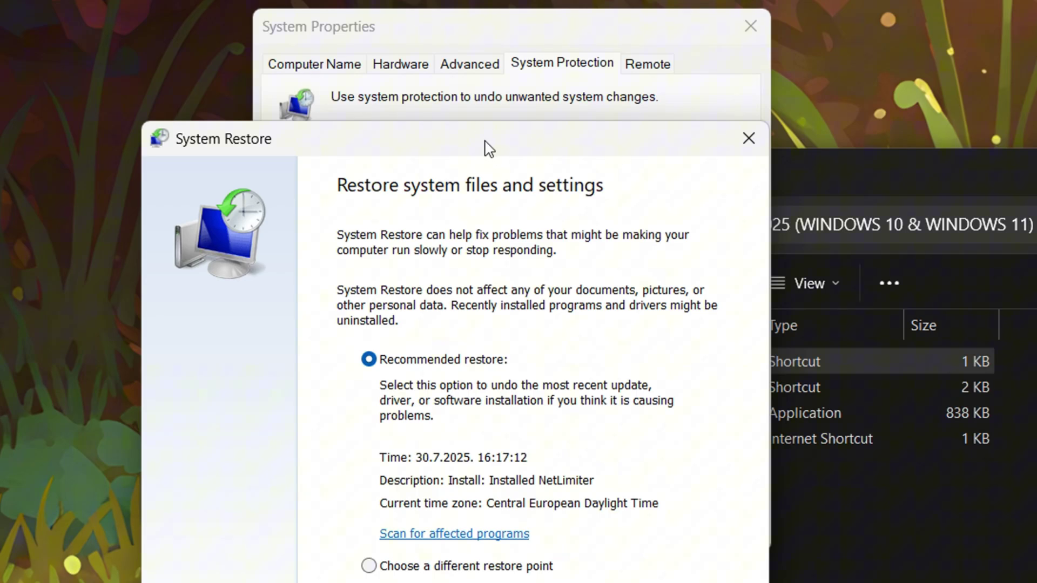
drag(486, 144, 2, 28)
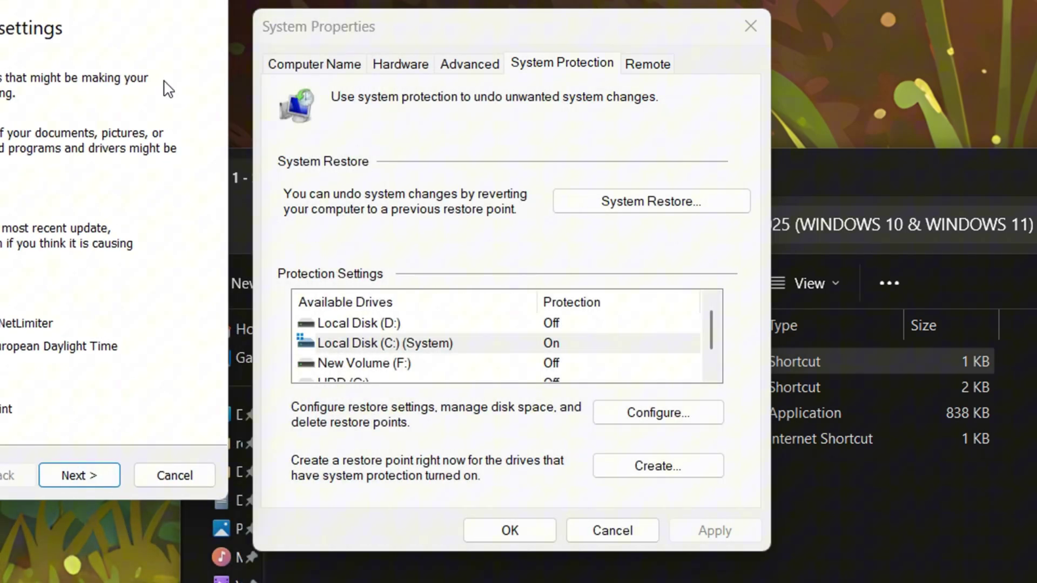
click(201, 5)
click(749, 27)
- Launch the 02_-_Uninstall_Unused_Apps shortcut, view the options for Adobe Express in the installed apps list, and close Settings
double_click(425, 386)
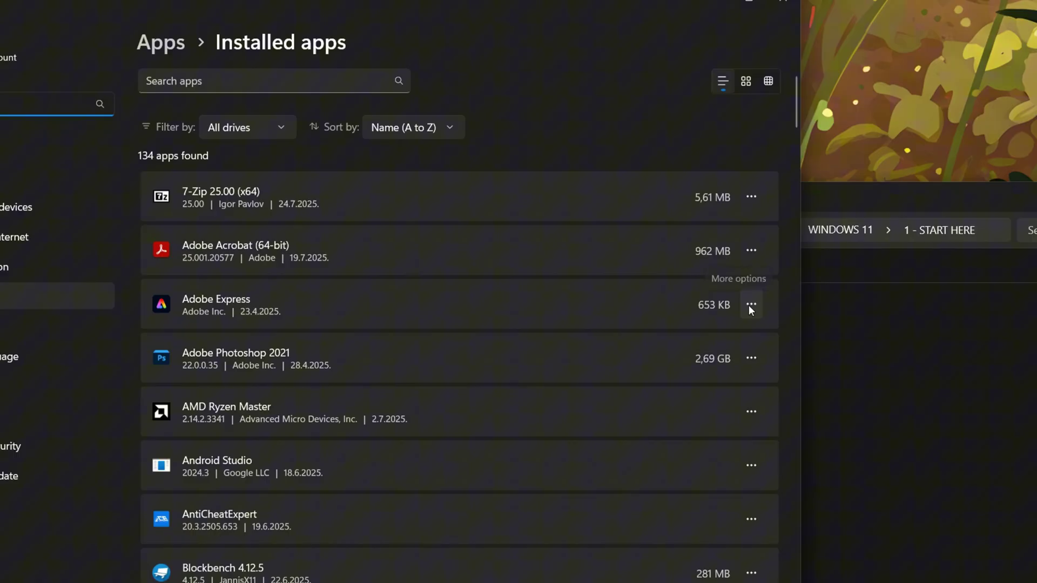
click(751, 305)
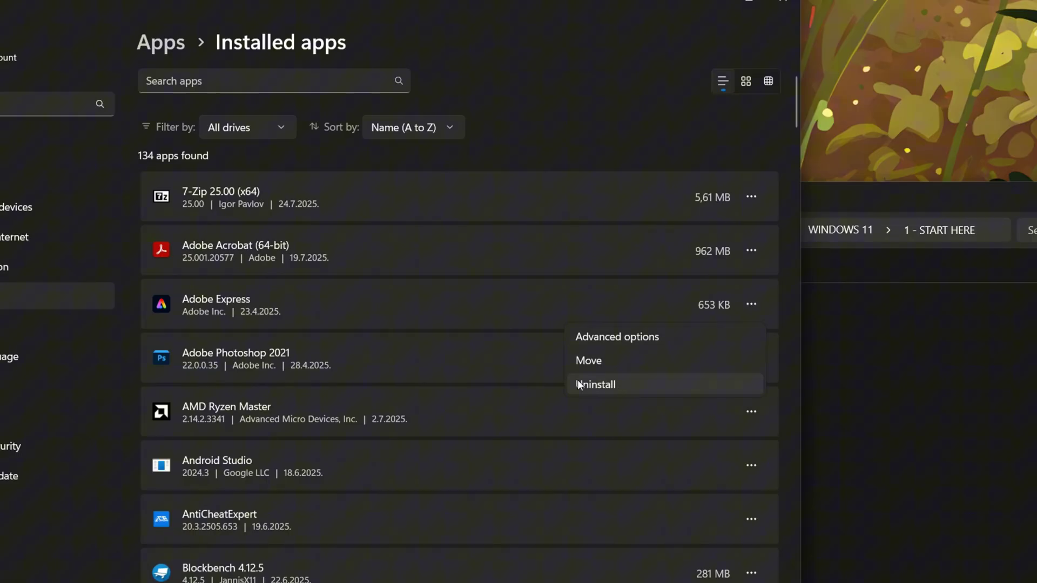
click(780, 2)
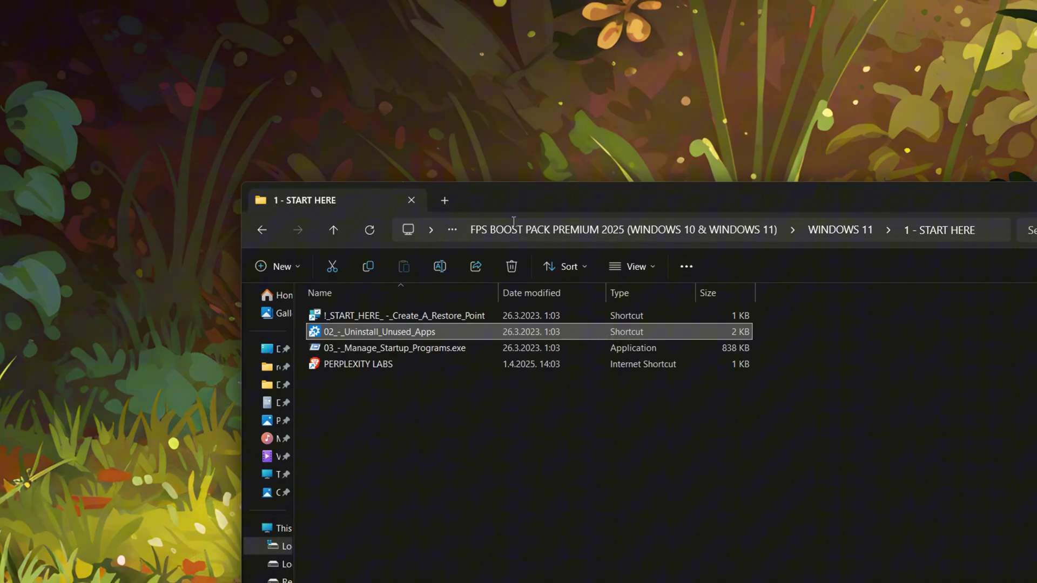
- Run 03_-_Manage_Startup_Programs.exe, disable the Brave Installer and Microsoft Edge Installer startup entries, and close Autoruns
double_click(400, 349)
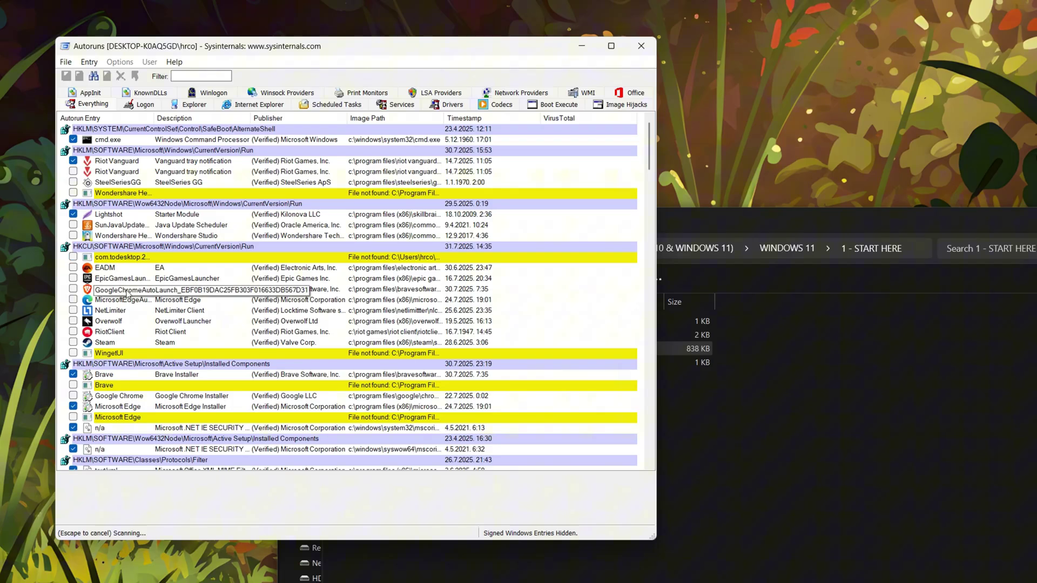
click(73, 374)
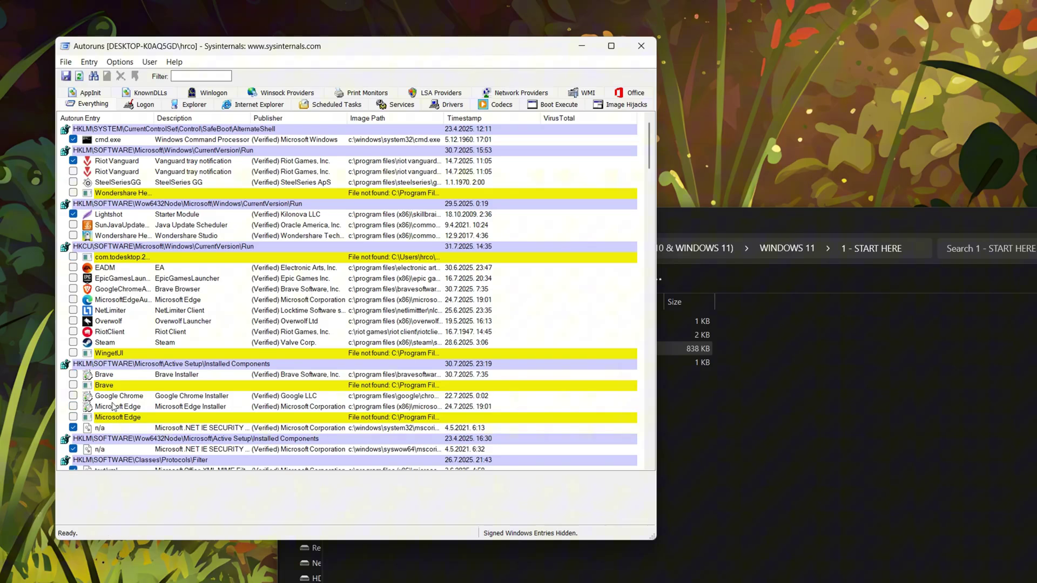
click(641, 46)
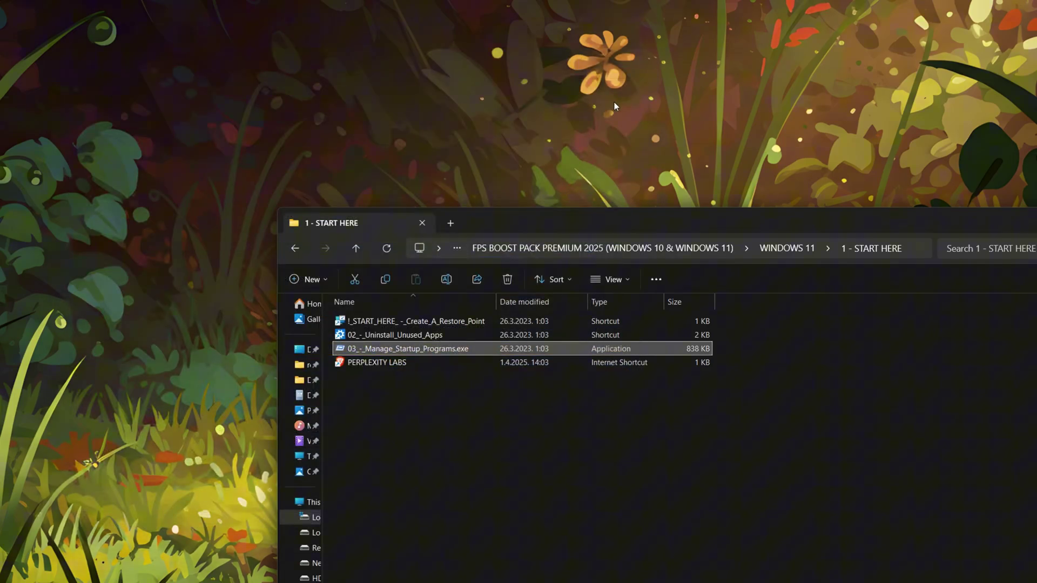
- Open 1 - HrcoGaming_GPU_Optimizer.bat from the "2 - ESSENTIAL SYSTEM TWEAKS" folder for editing in Notepad
click(355, 246)
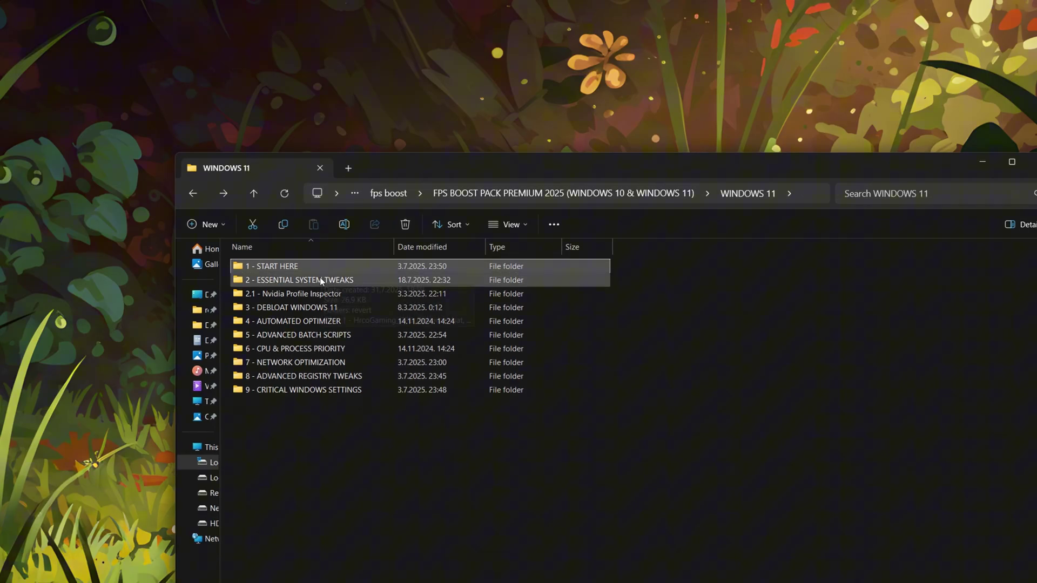
double_click(320, 279)
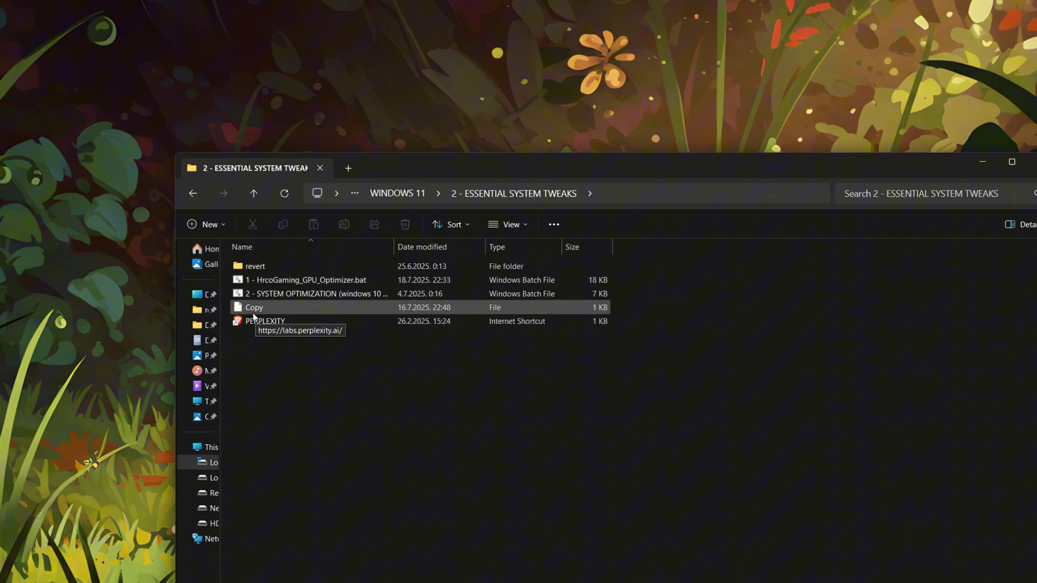
click(261, 282)
right_click(261, 282)
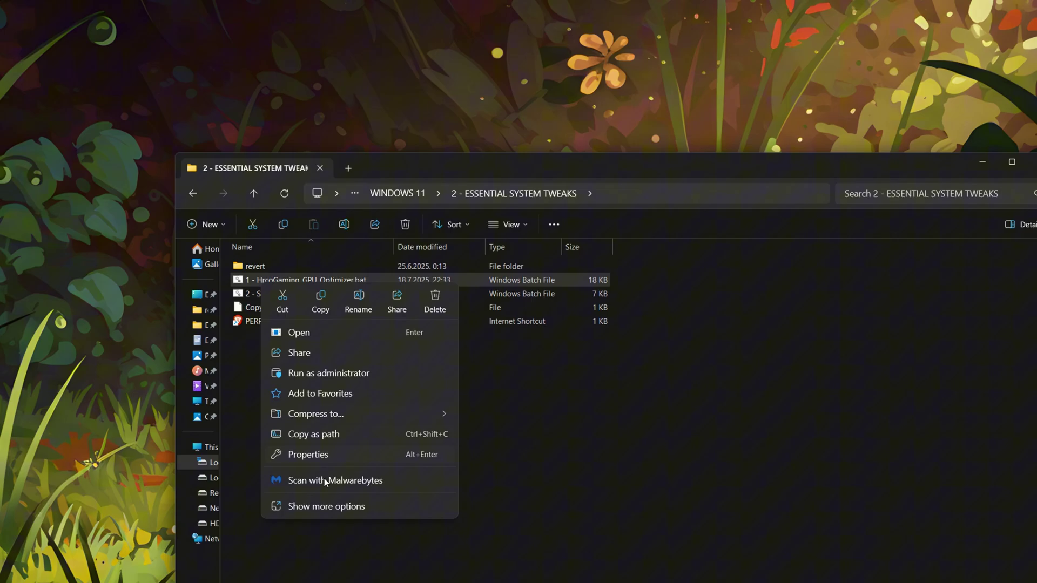
click(313, 505)
click(305, 308)
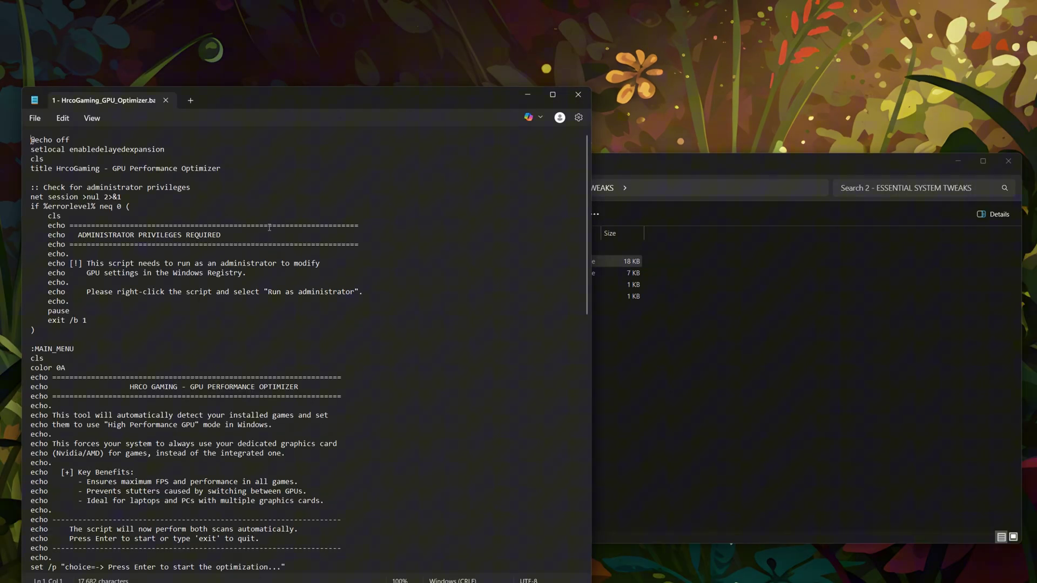
- Copy the entire GPU optimizer script text and close Notepad
right_click(265, 225)
click(316, 349)
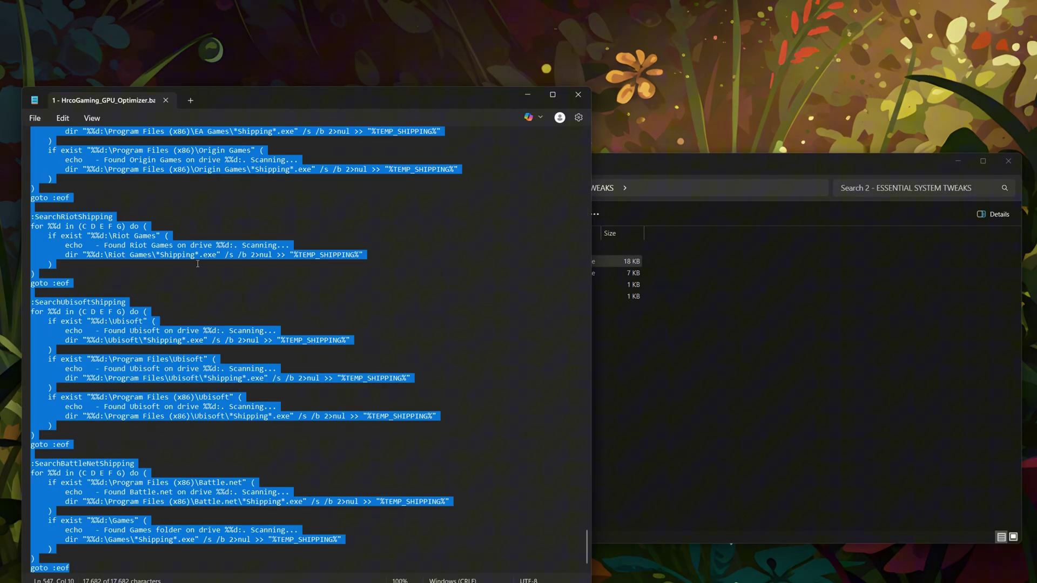
right_click(195, 260)
click(224, 316)
click(578, 94)
- Open the PERPLEXITY shortcut in the browser and choose the sonar model in Perplexity Playground
click(359, 297)
double_click(358, 297)
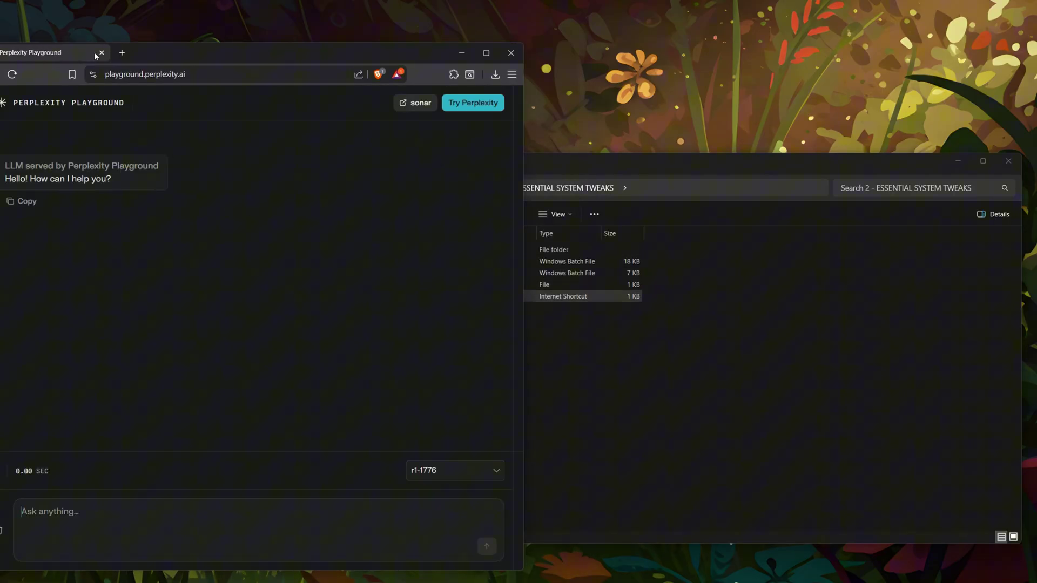
click(423, 471)
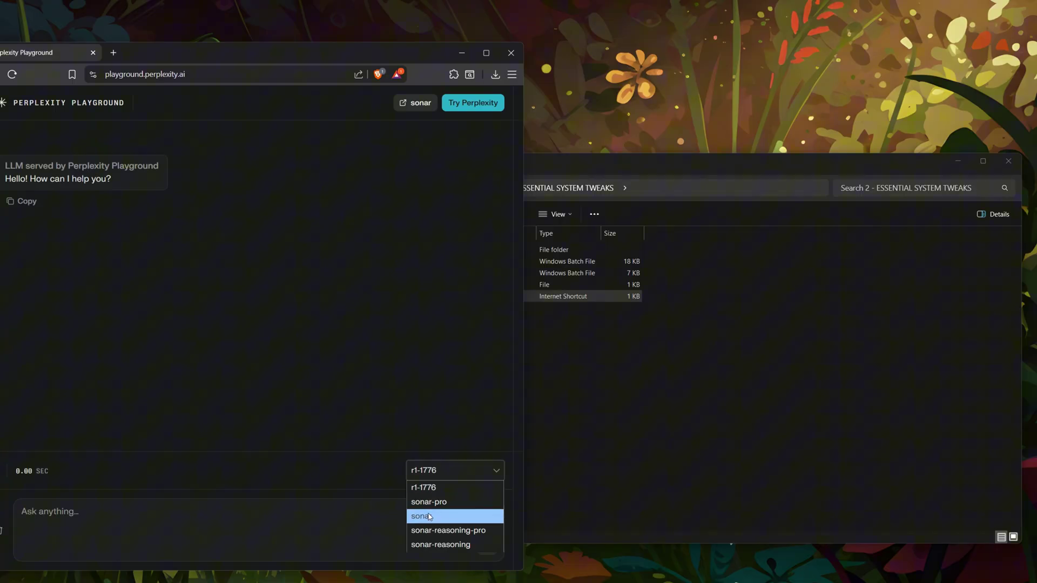
click(426, 516)
drag(283, 45, 540, 47)
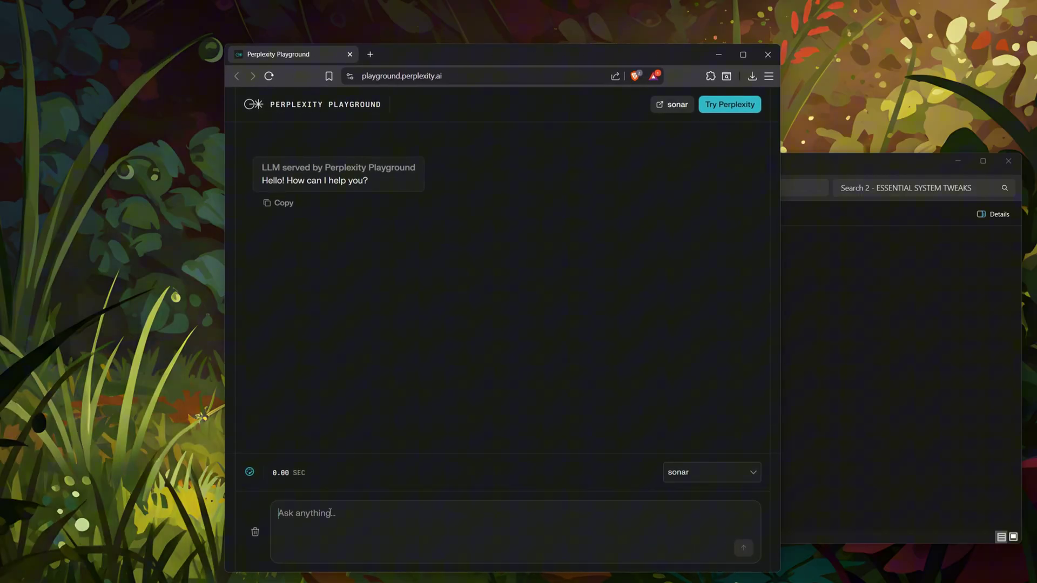
- Enter "virus or malware?" as the prompt, followed by the copied batch script
click(324, 505)
text(v)
right_click(364, 520)
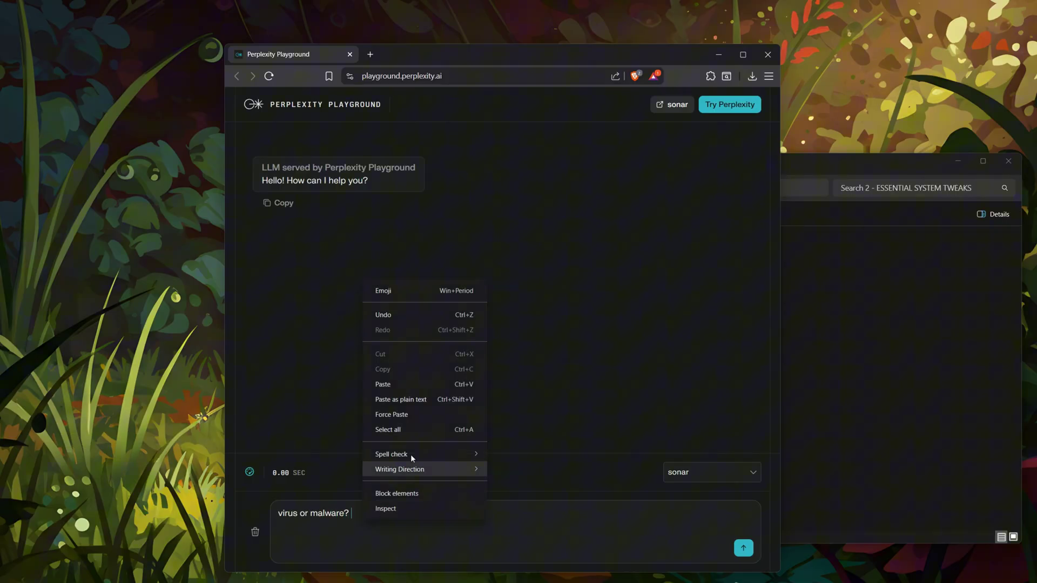
click(390, 387)
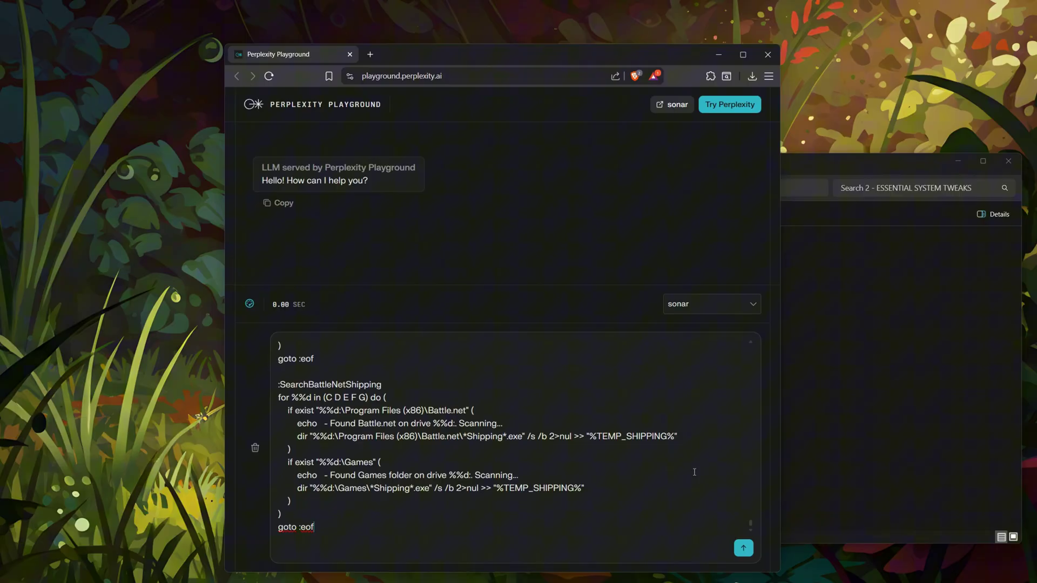
- Submit the prompt, read Perplexity's verdict on the GPU optimizer script, and minimize the browser
click(744, 549)
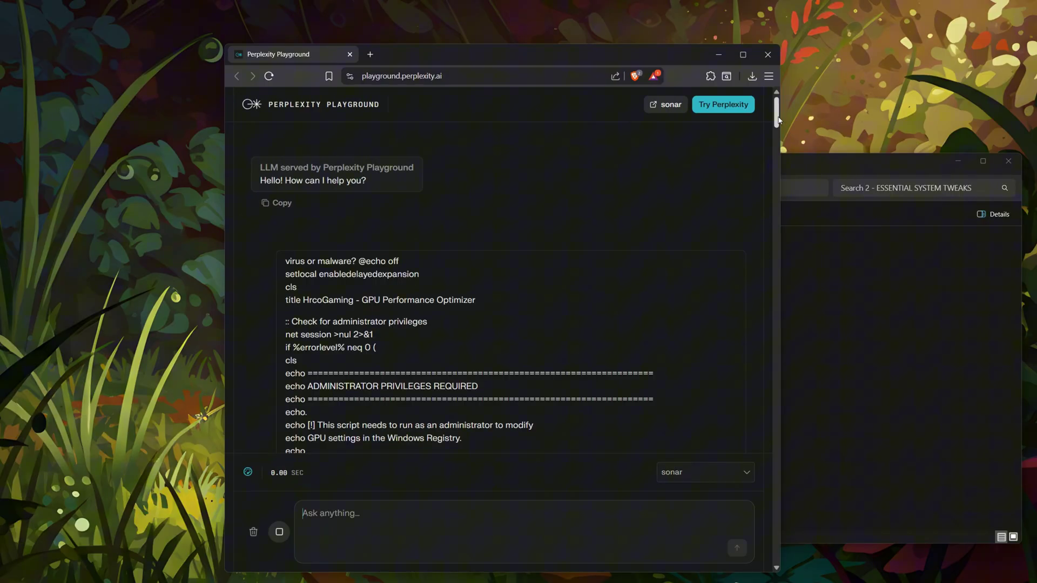
drag(779, 120, 765, 573)
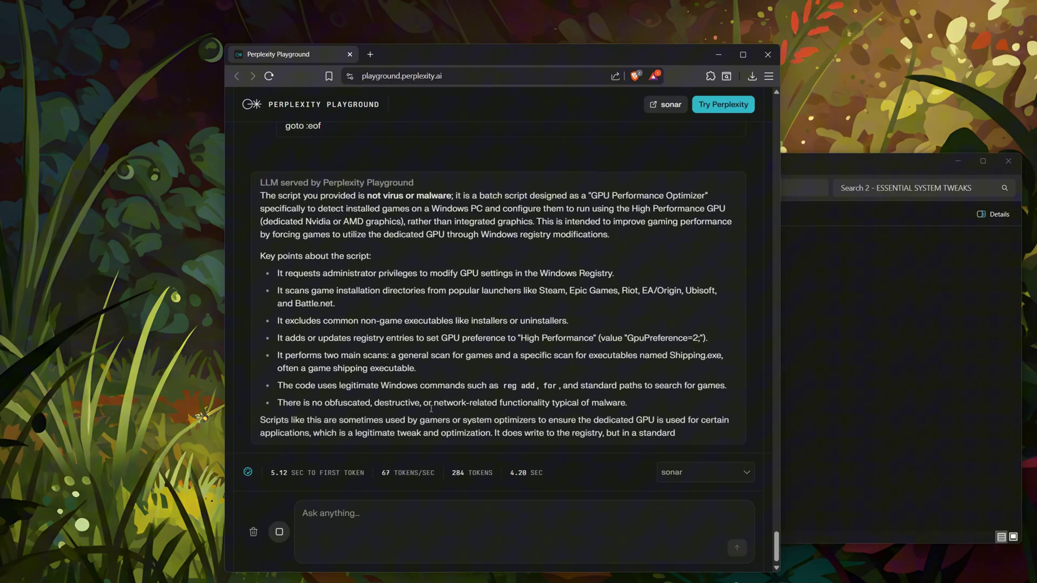
click(719, 54)
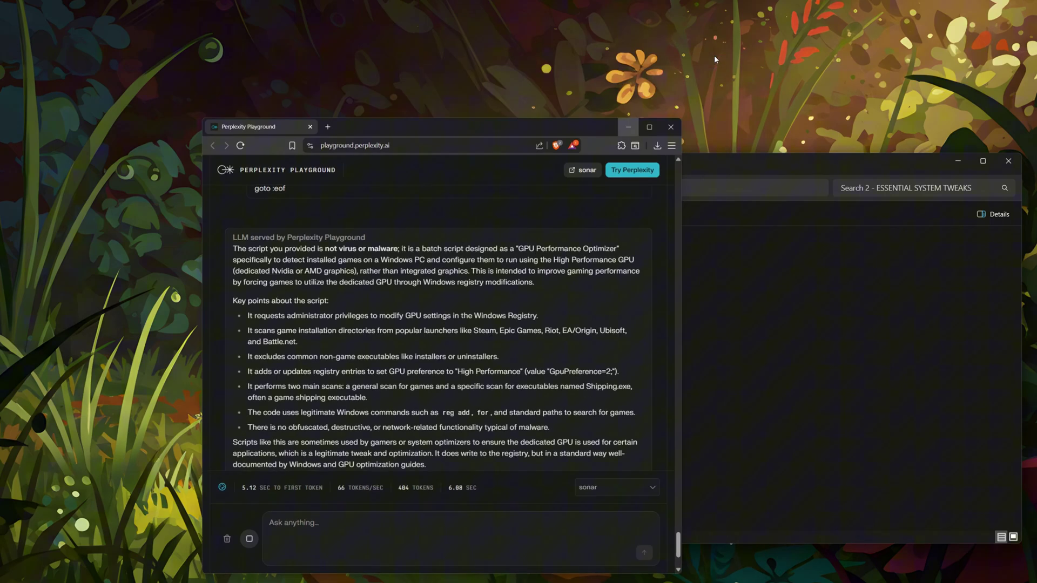
- Run 1 - HrcoGaming_GPU_Optimizer.bat through both the comprehensive game scan and the Shipping.exe scan, and exit it
double_click(341, 263)
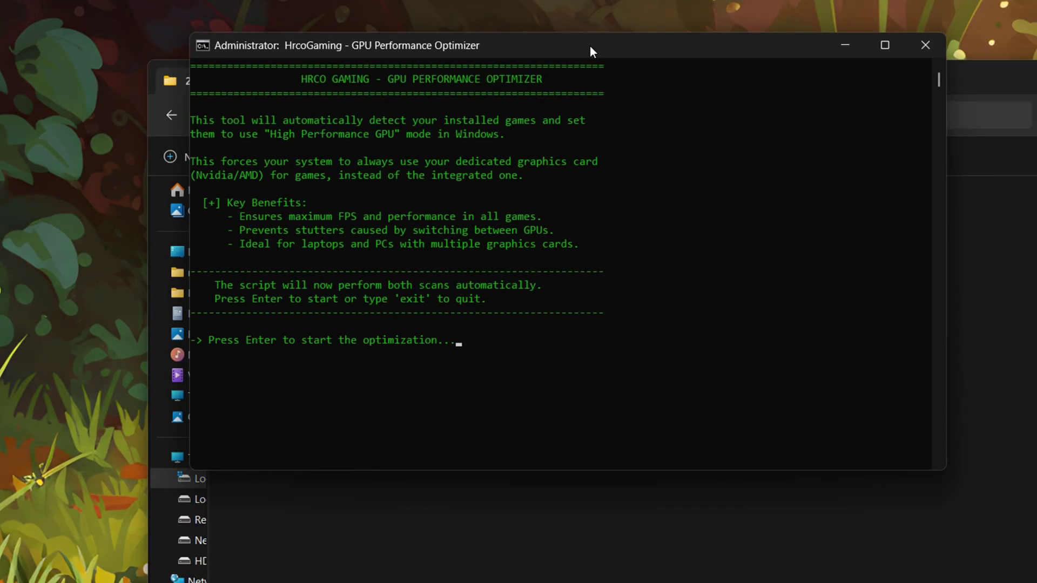
drag(590, 45, 589, 47)
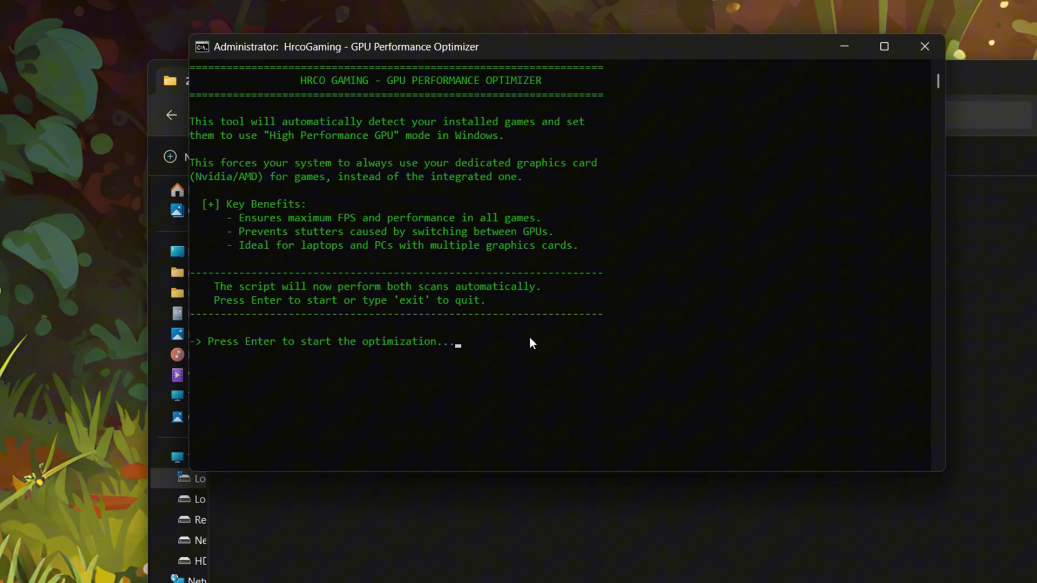
key(Return)
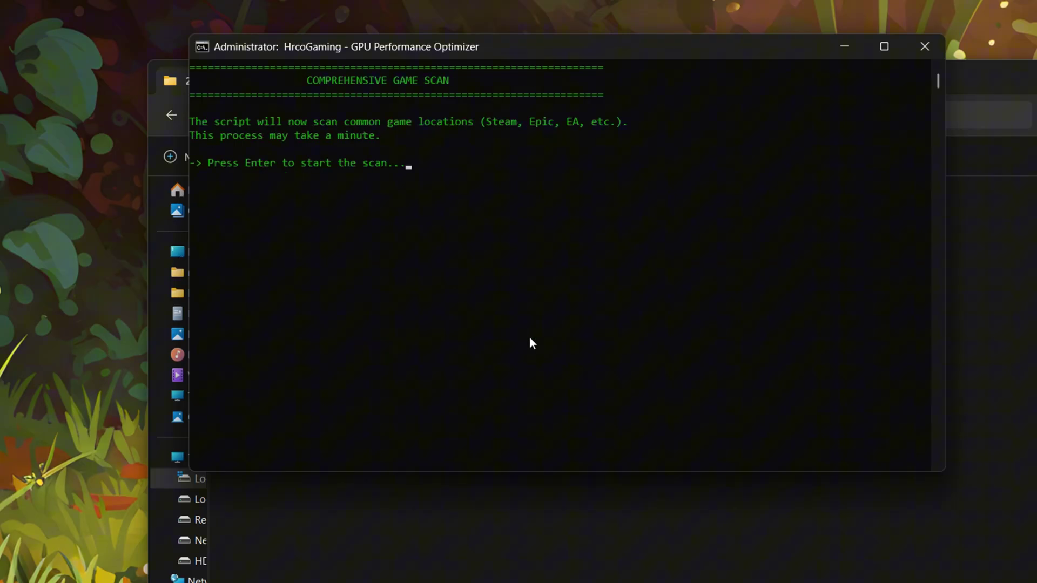
key(Return)
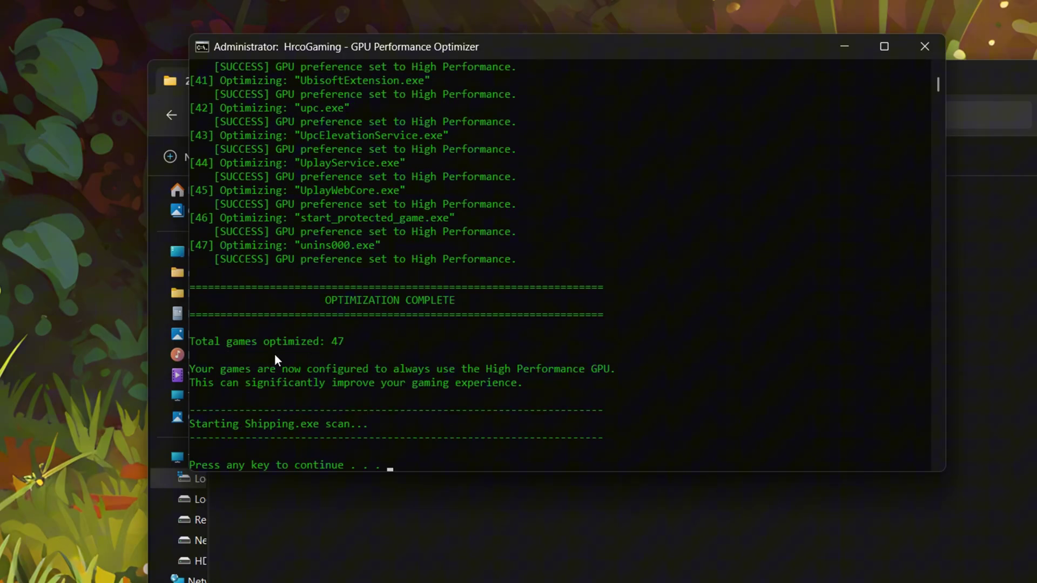
key(Return)
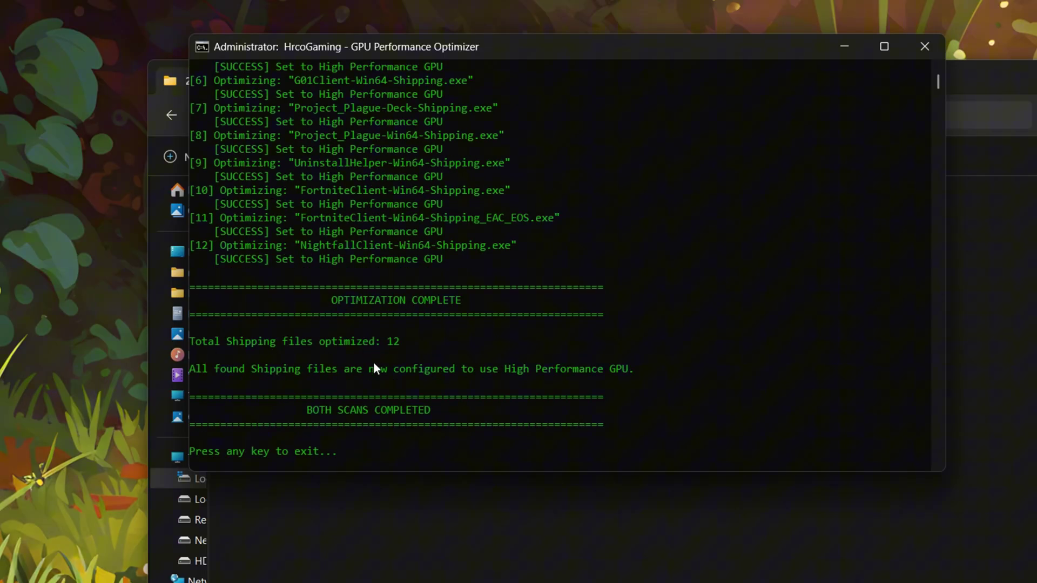
key(Return)
- Open the "2 - SYSTEM OPTIMIZATION (windows 10 & windows 11).bat" script in Notepad, copy its entire text, and close Notepad
right_click(319, 254)
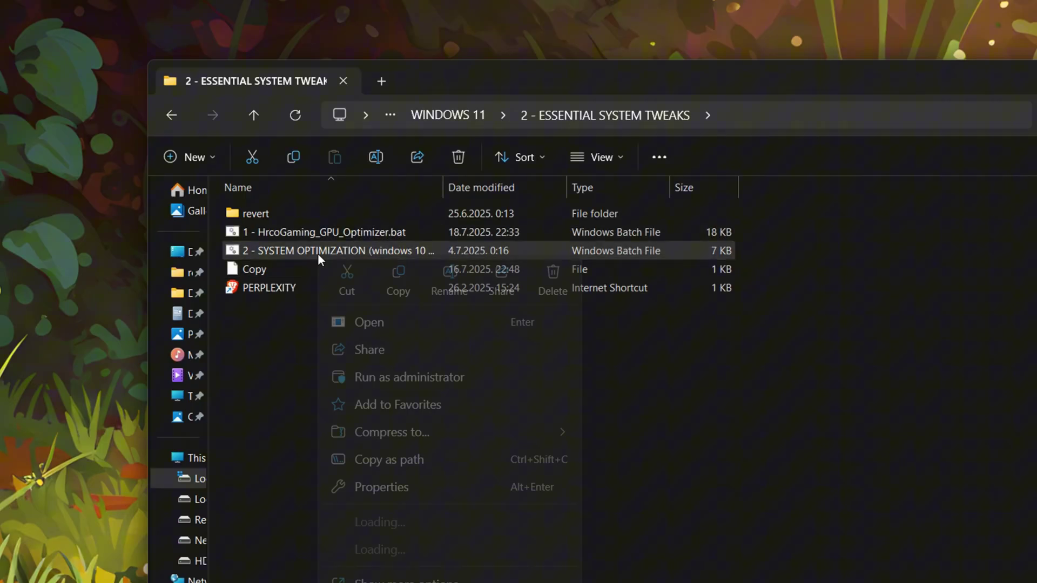
click(406, 556)
click(378, 287)
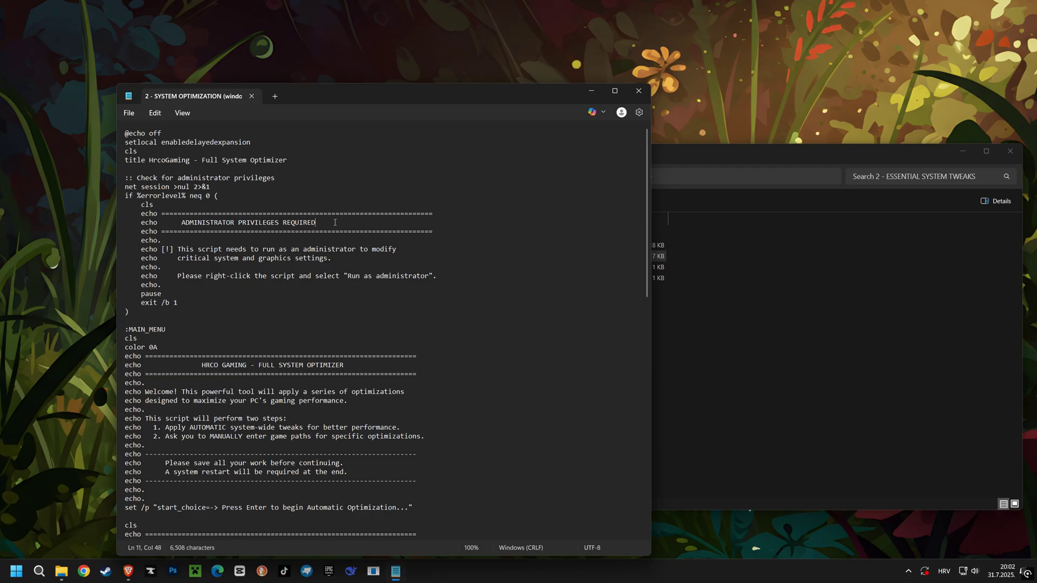
right_click(338, 225)
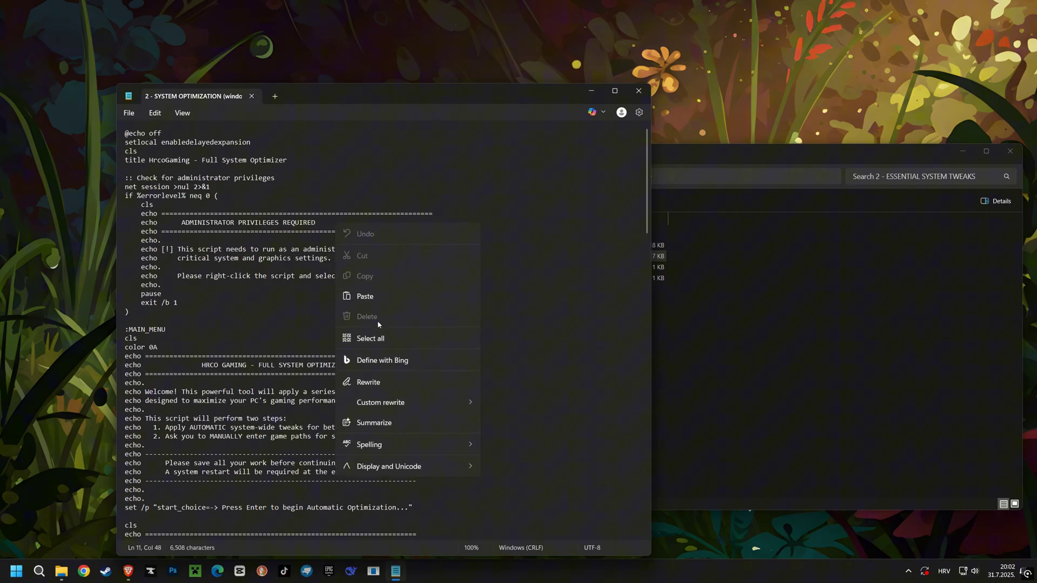
click(370, 338)
right_click(287, 263)
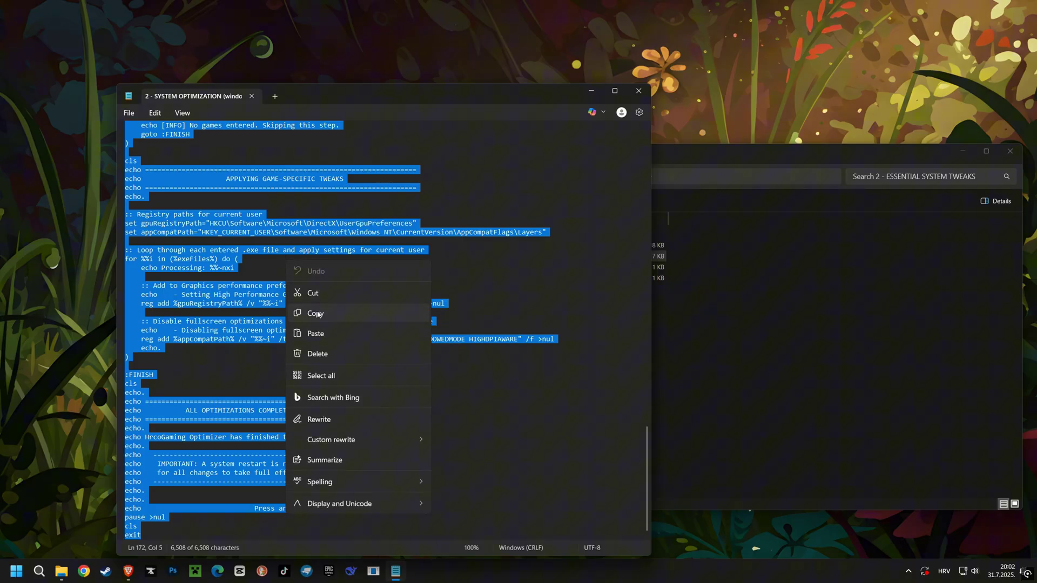
click(318, 314)
click(639, 91)
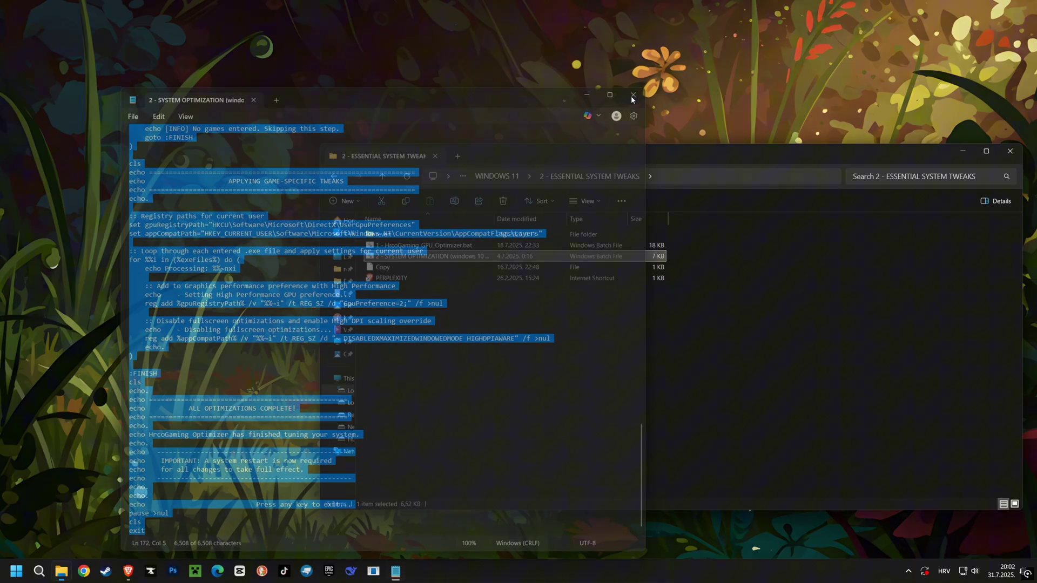
- Ask Perplexity Playground "this, virus or malware?" with the copied system optimization script, read the answer, and minimize the browser
click(128, 571)
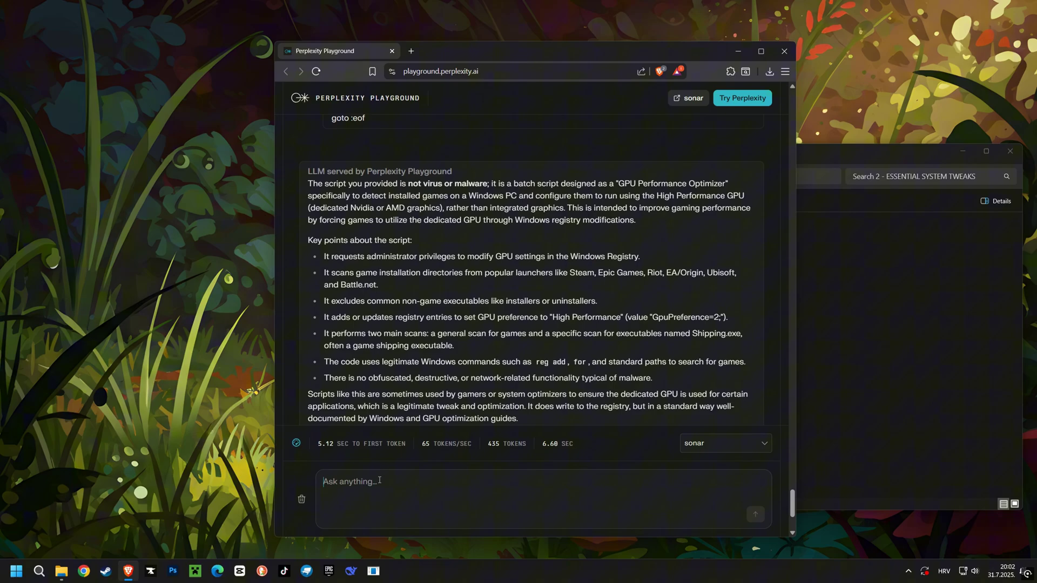
text(this, virus or malware?)
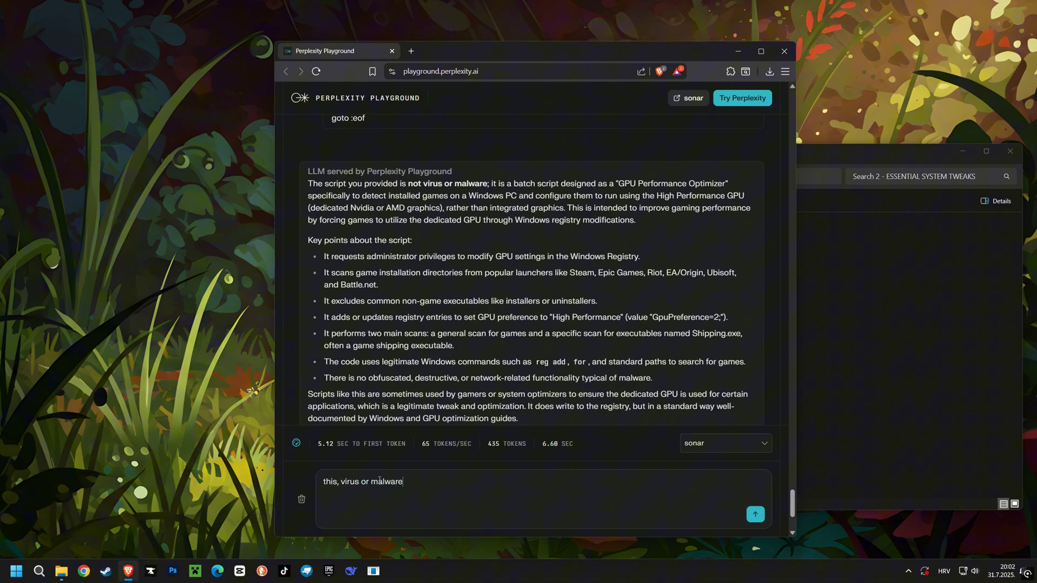
right_click(432, 484)
click(463, 356)
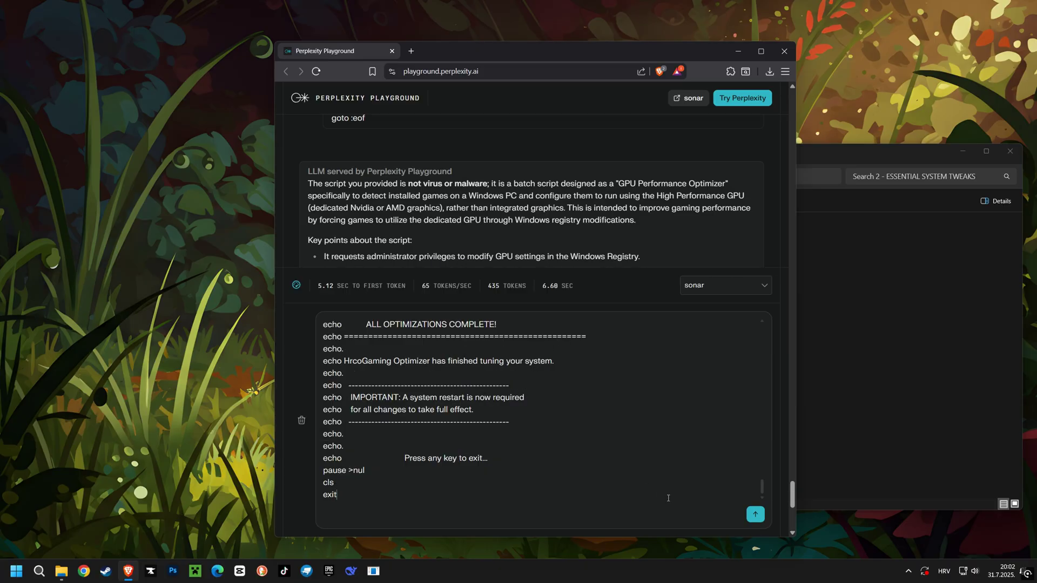
click(755, 516)
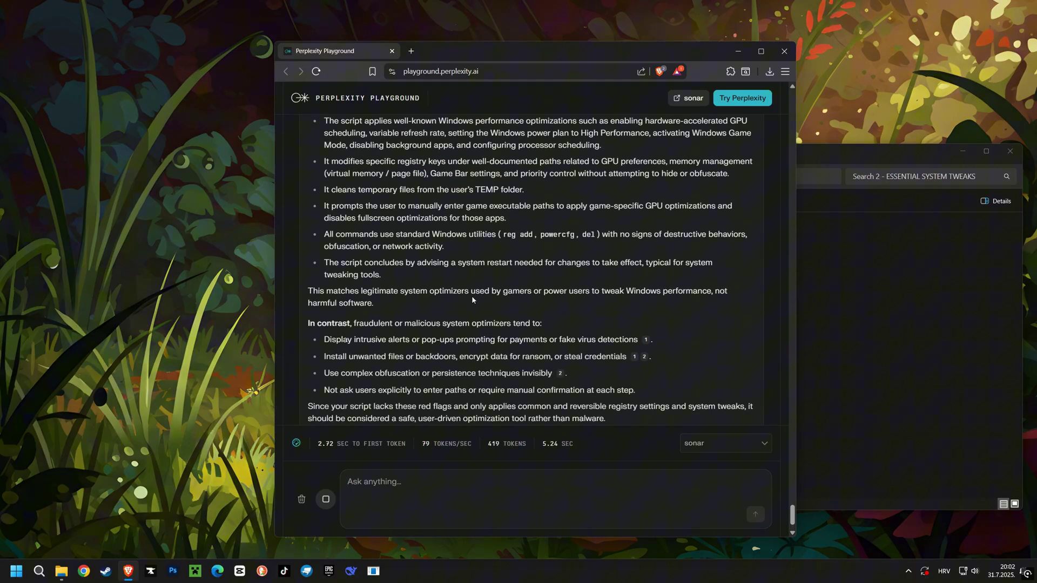
click(738, 51)
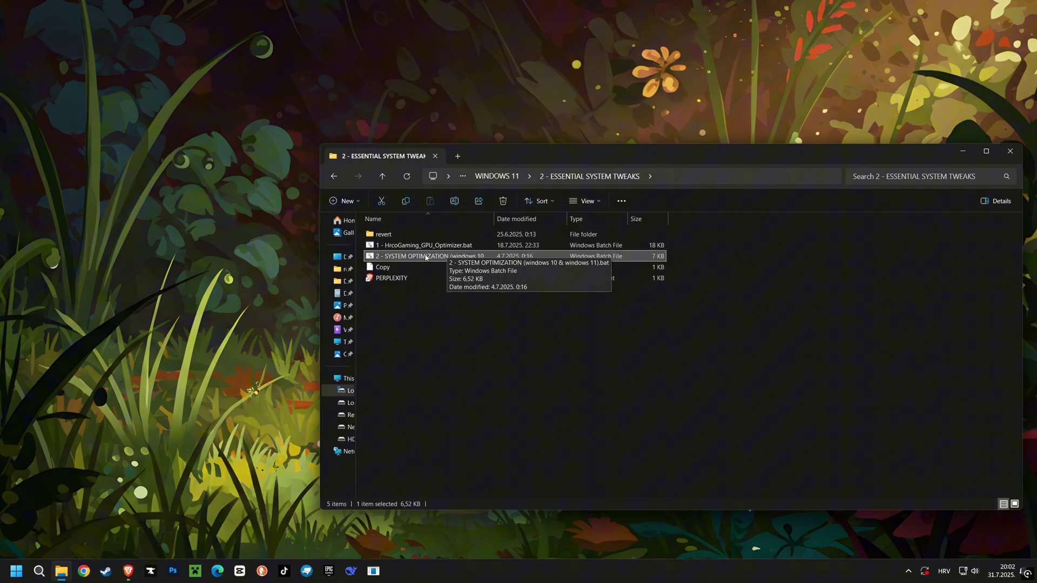
- Run the "2 - SYSTEM OPTIMIZATION" batch file's automatic optimizations and close it at the game paths prompt
double_click(425, 256)
drag(338, 113, 571, 164)
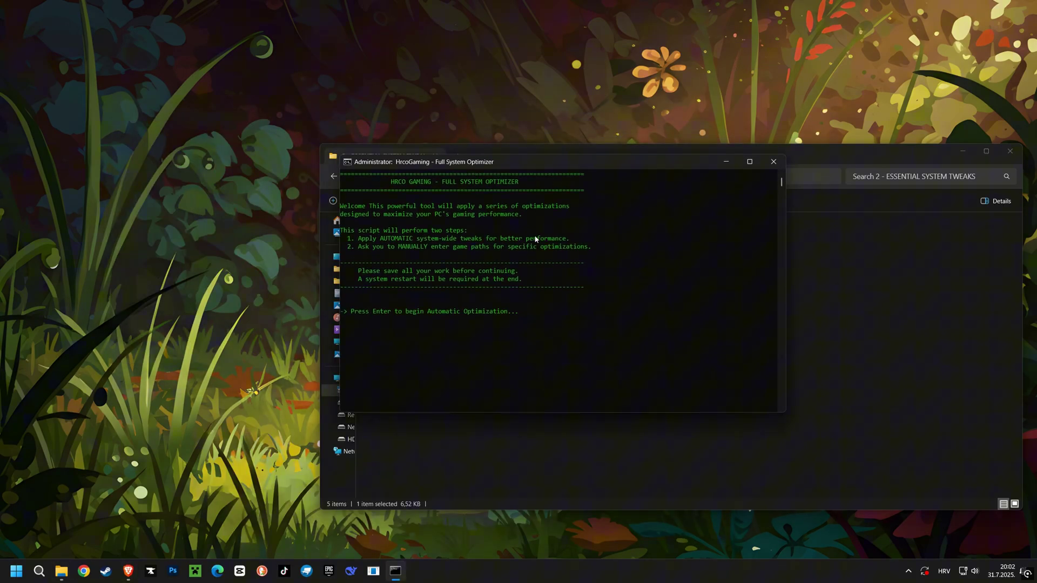
key(Return)
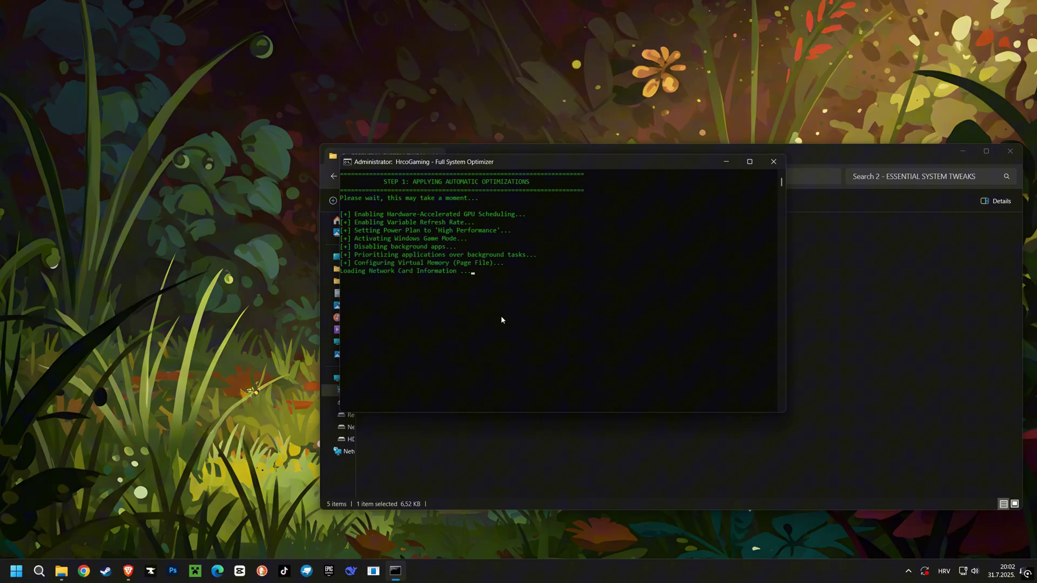
key(Return)
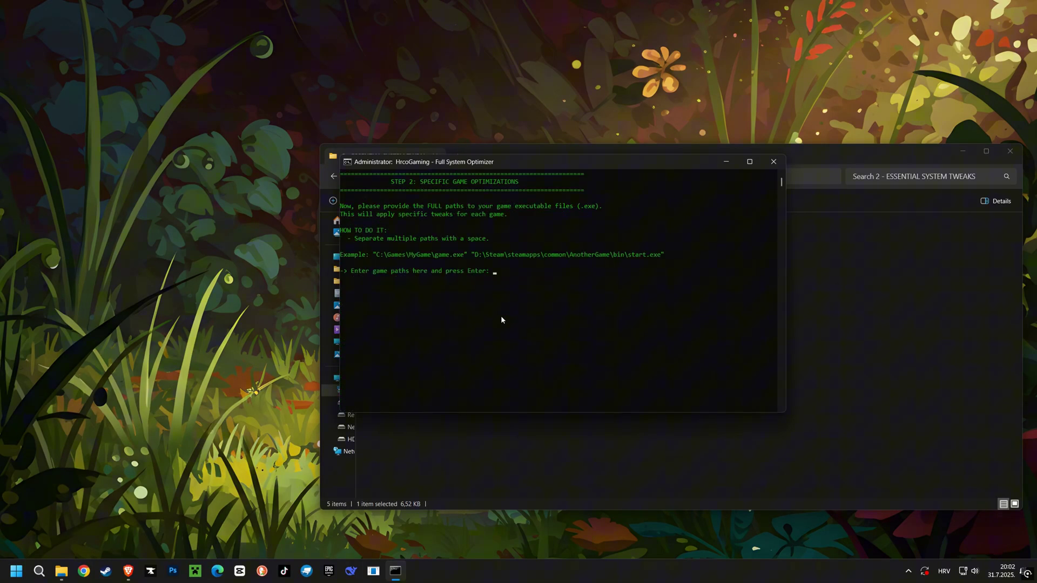
click(774, 162)
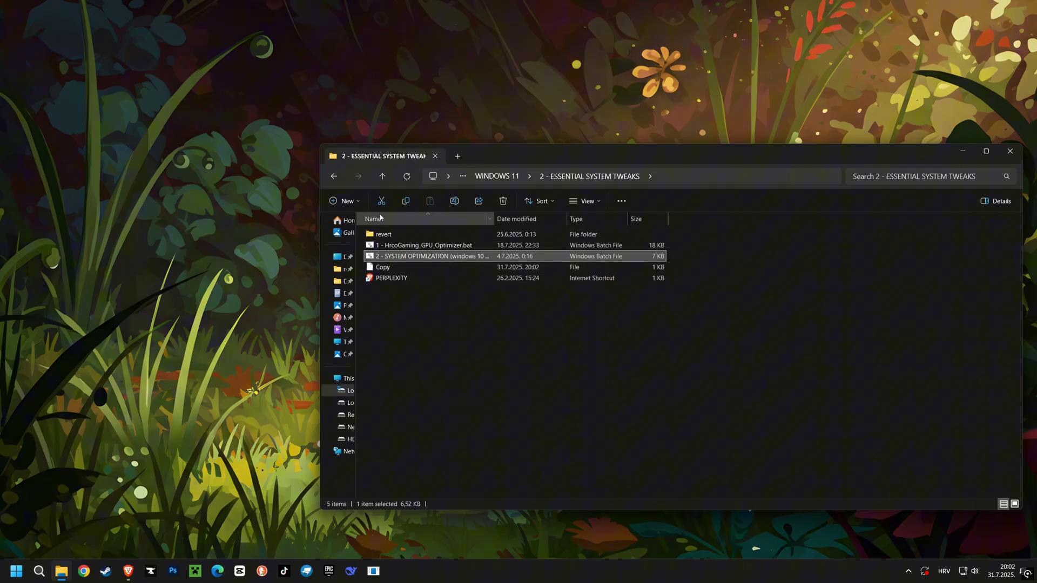
- Launch nvidiaProfileInspector.exe from the "2.1 - Nvidia Profile Inspector" folder, view the base driver profile, and close it
click(335, 177)
double_click(414, 255)
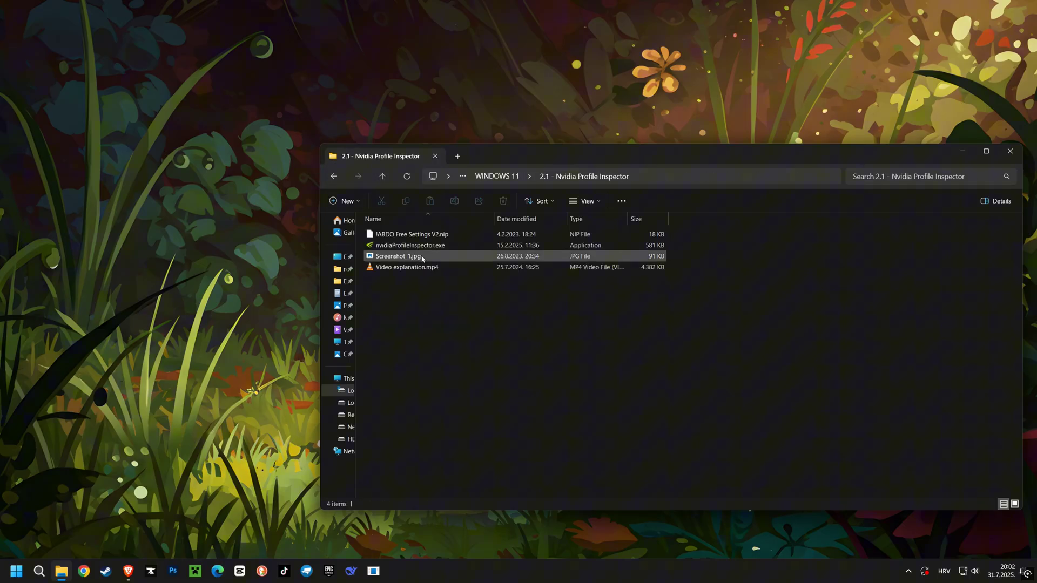
double_click(413, 246)
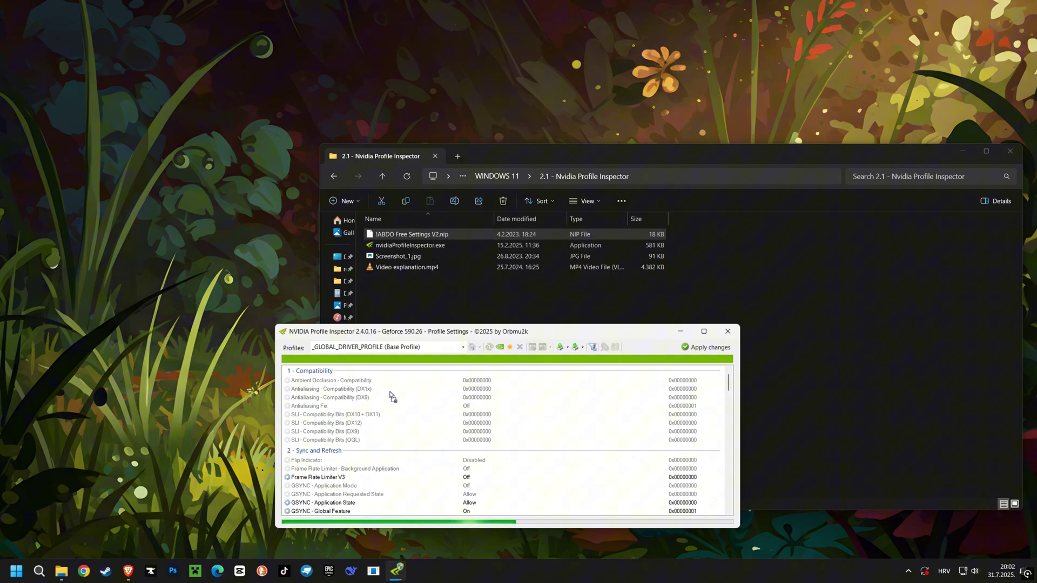
click(551, 324)
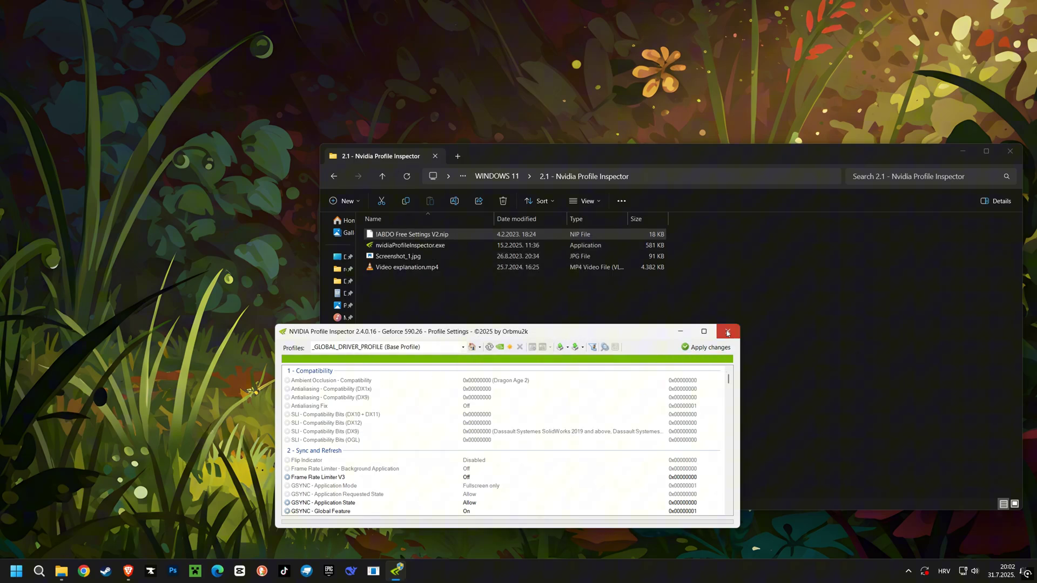
click(728, 331)
- Launch Run.bat from the Win11Debloat-master folder inside "3 - DEBLOAT WINDOWS 11"
click(334, 176)
double_click(409, 265)
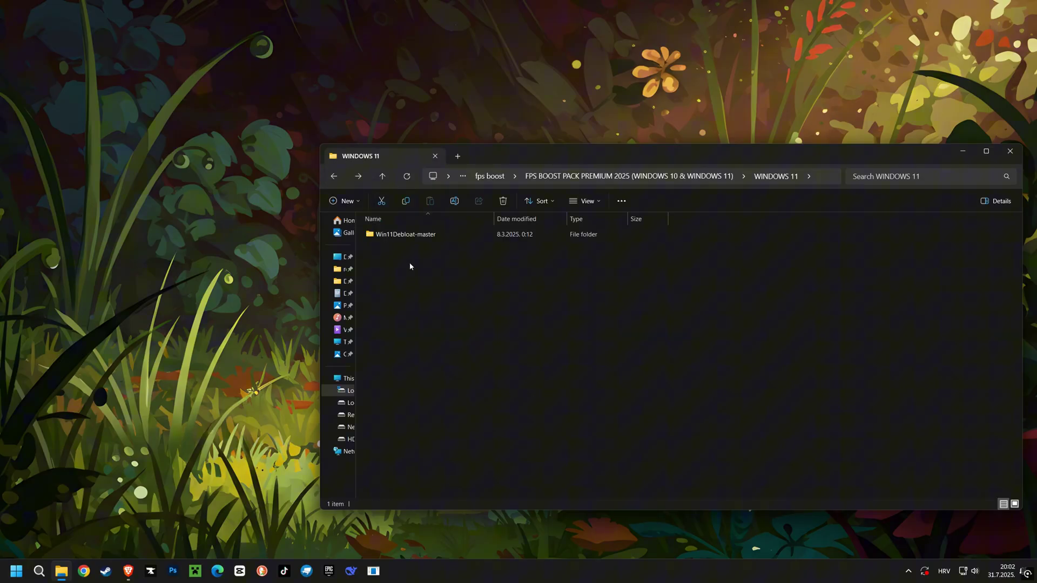
double_click(402, 234)
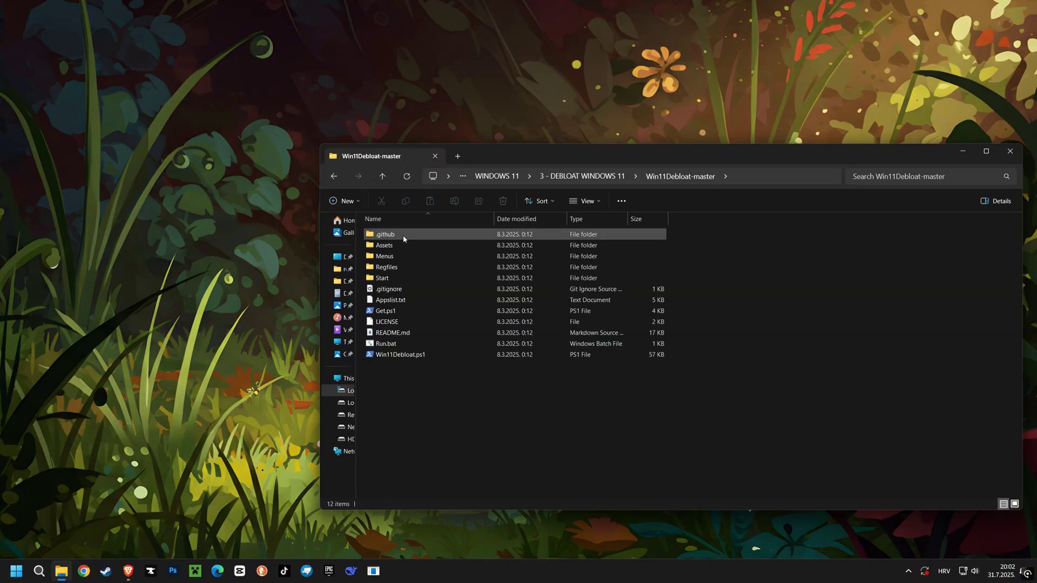
double_click(386, 345)
drag(281, 26, 480, 114)
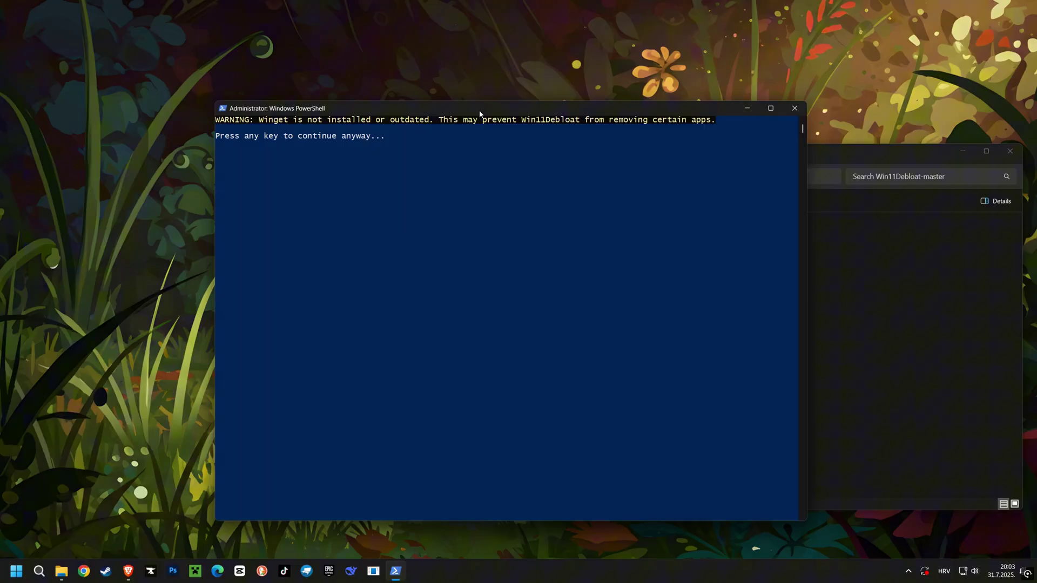
- Continue past the Winget warning and apply Win11Debloat's default settings with option 1
key(Return)
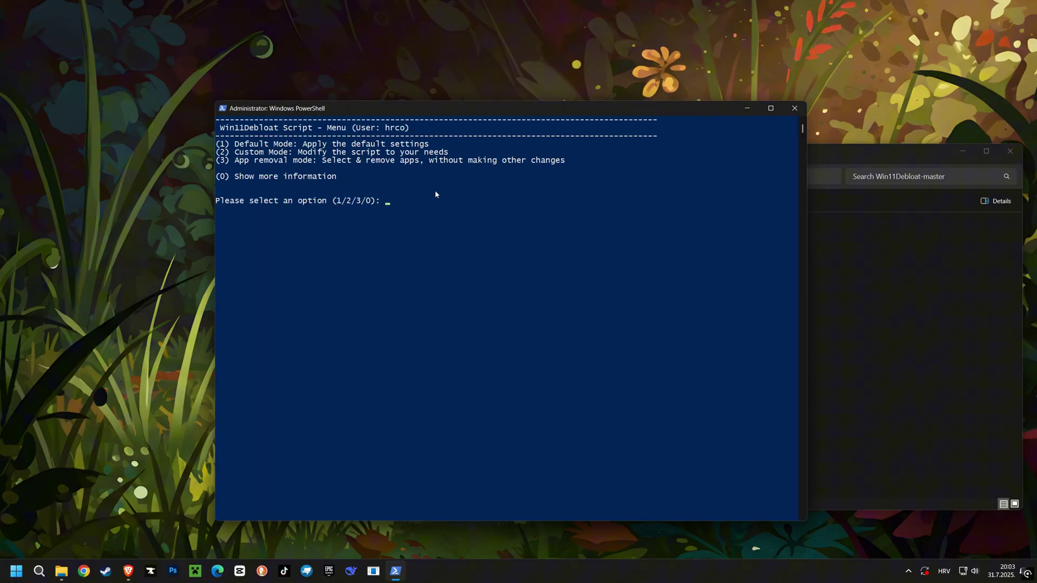
text(1)
key(Return)
key(Return)
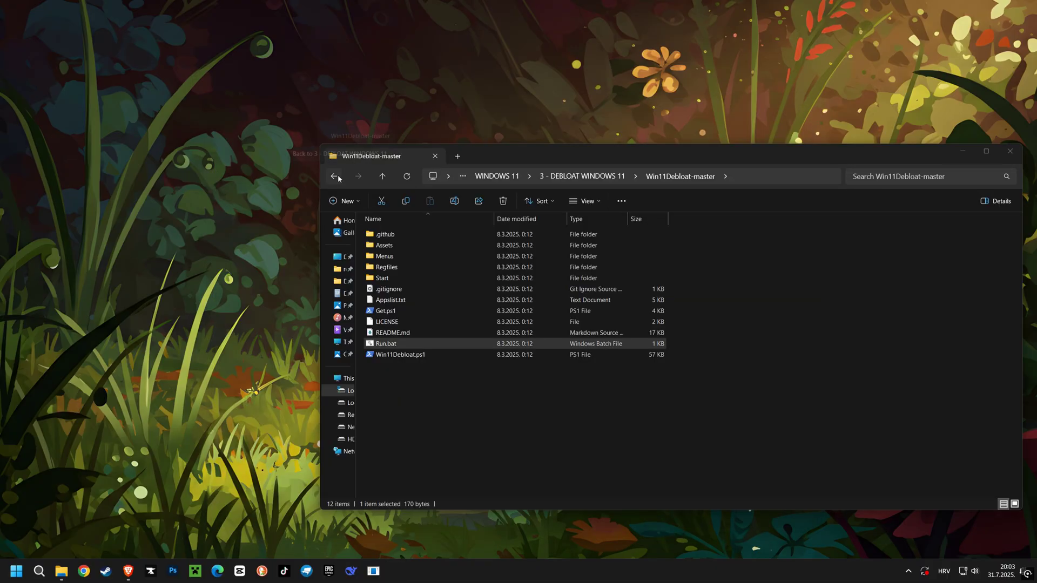
- Launch Optimizer from the "4 - AUTOMATED OPTIMIZER" folder, review its General and Windows 11 settings, and close it
click(337, 177)
click(337, 178)
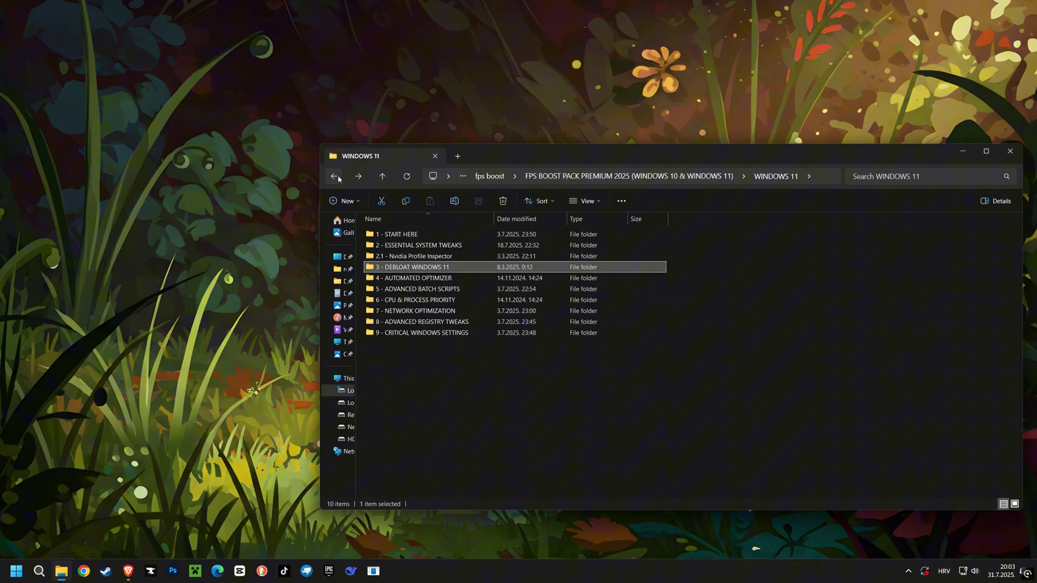
double_click(414, 278)
click(392, 242)
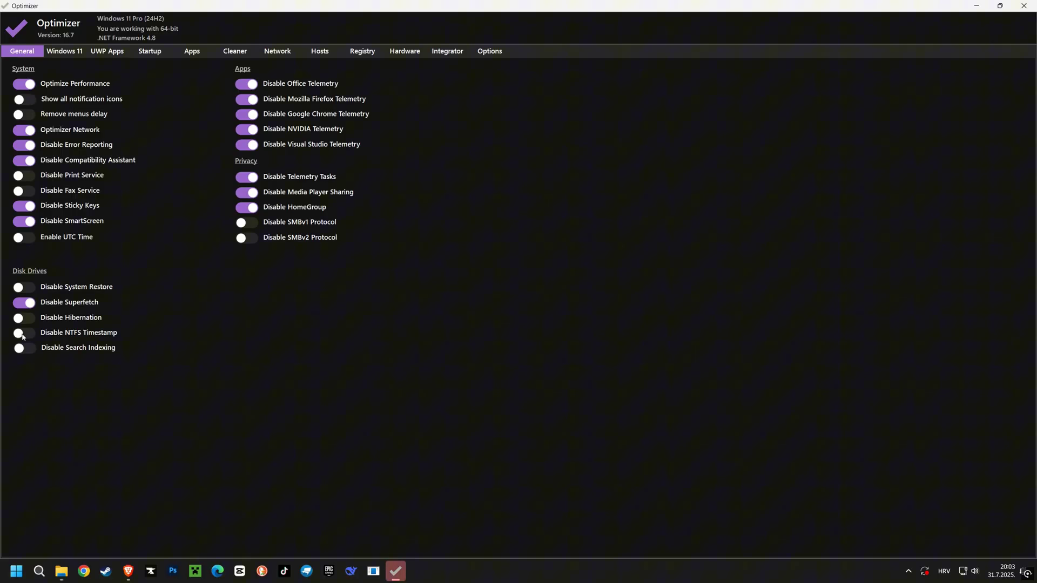
click(67, 52)
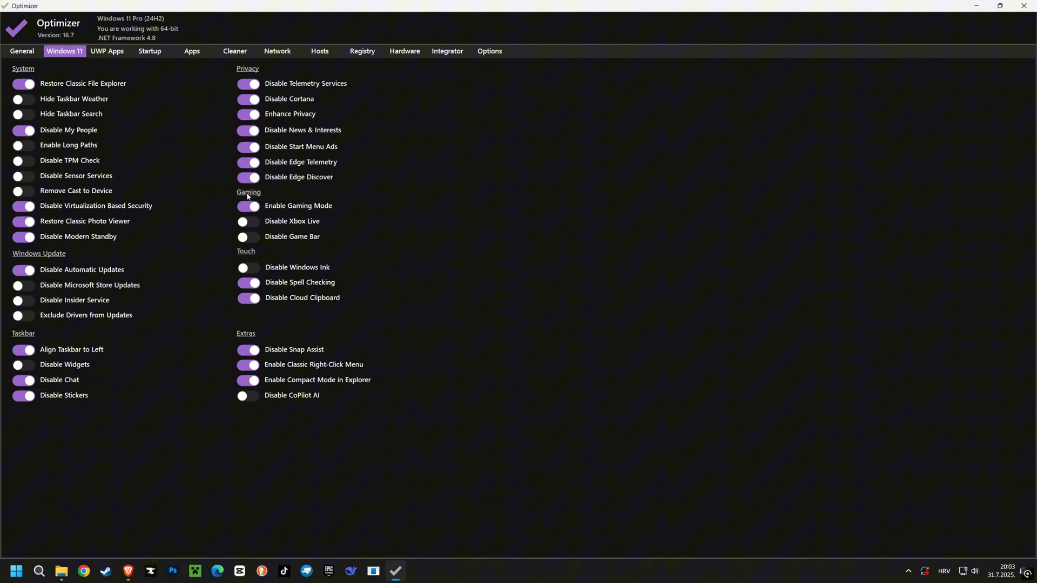
click(1023, 6)
- Run FULL OPTIMIZATION.BAT from the "5 - ADVANCED BATCH SCRIPTS" folder and accept the HPET optimization
click(341, 179)
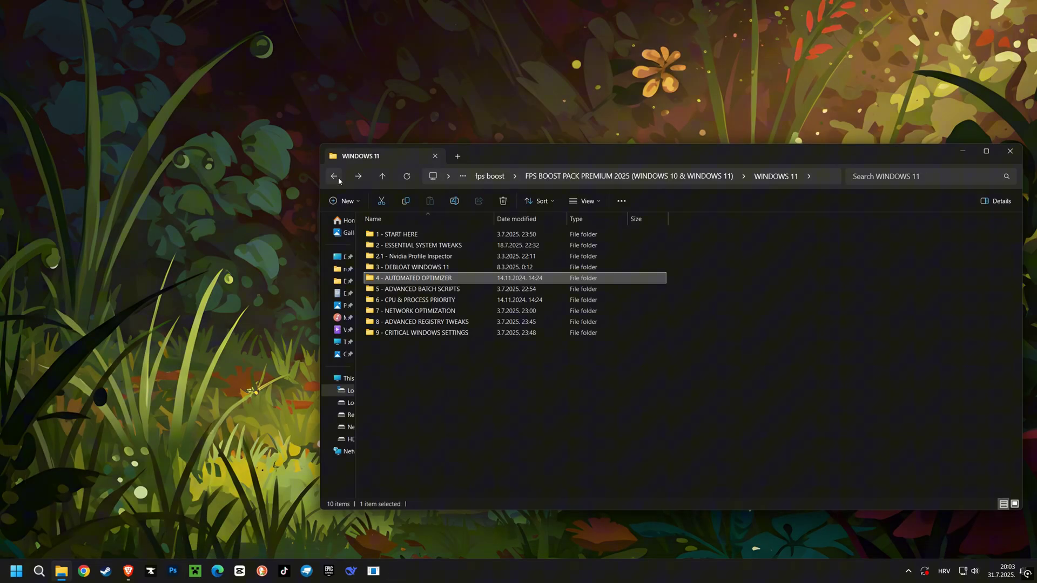
double_click(421, 290)
double_click(421, 293)
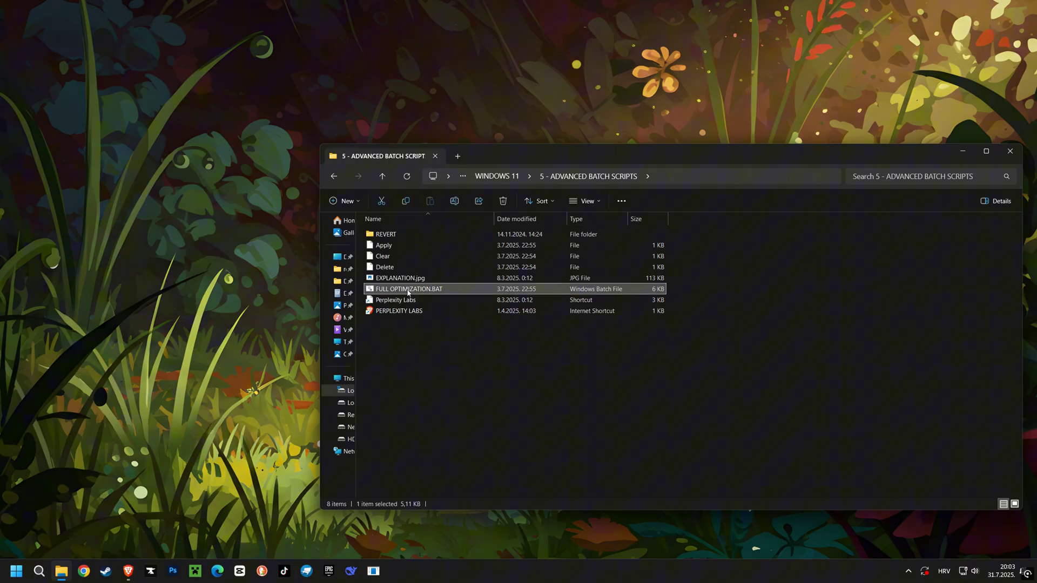
drag(338, 47, 582, 127)
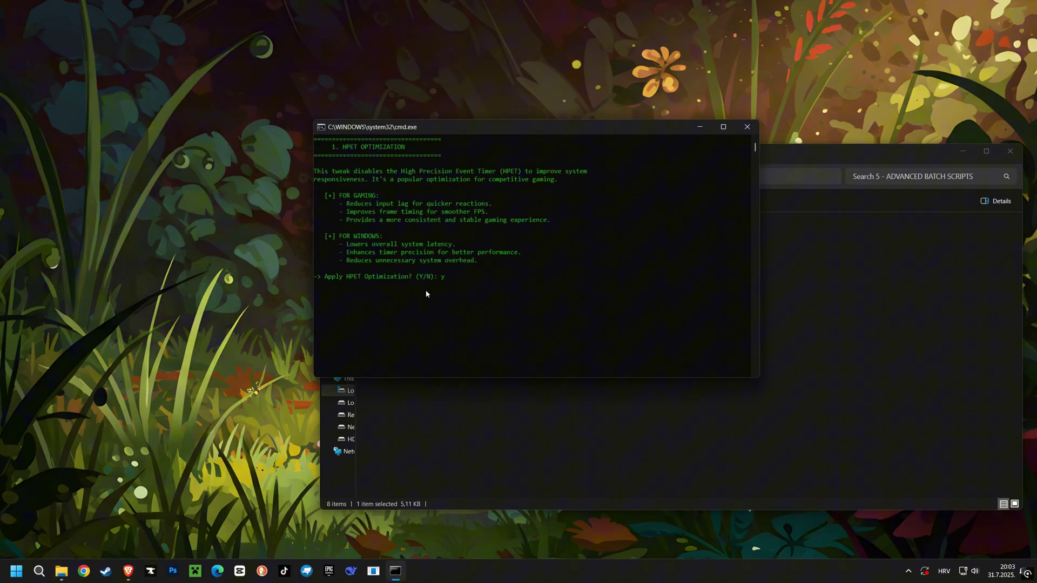
key(Return)
key(Return)
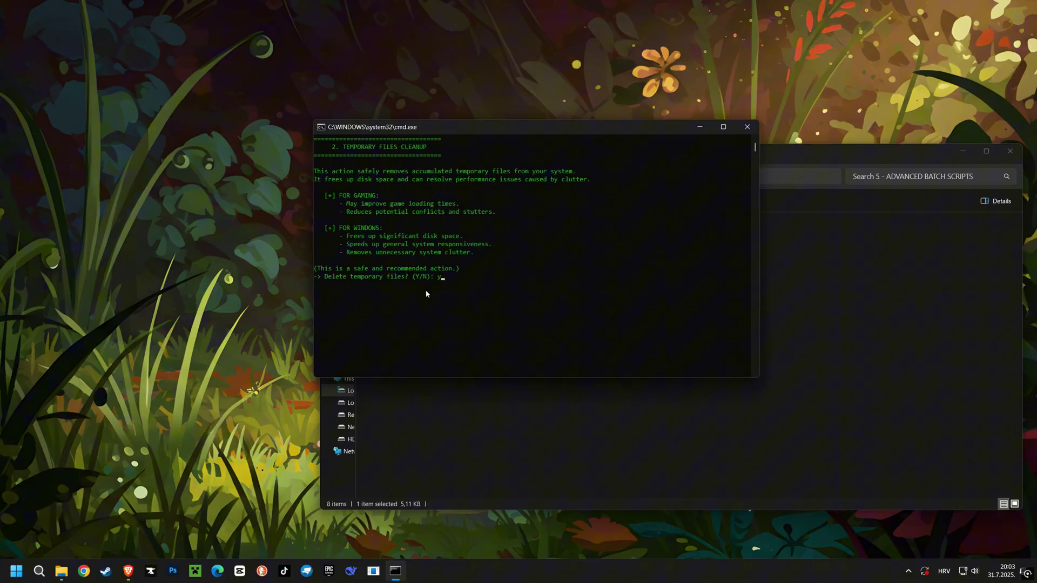
- Accept the script's temporary files cleanup and log files cleanup
text(y)
key(Return)
key(Return)
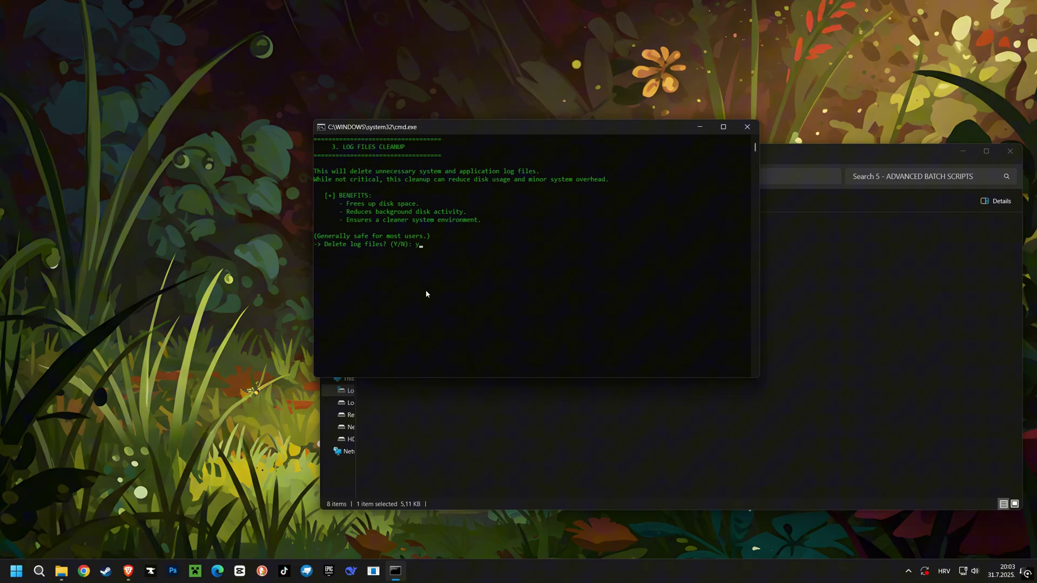
text(y)
key(Return)
key(Return)
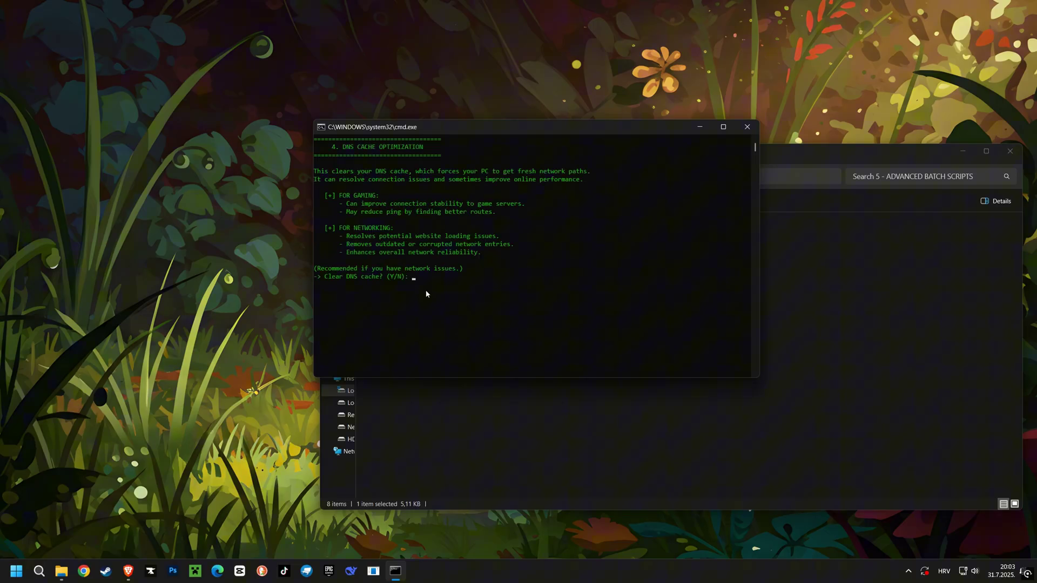
- Accept clearing the DNS cache and finish the optimization script
key(Return)
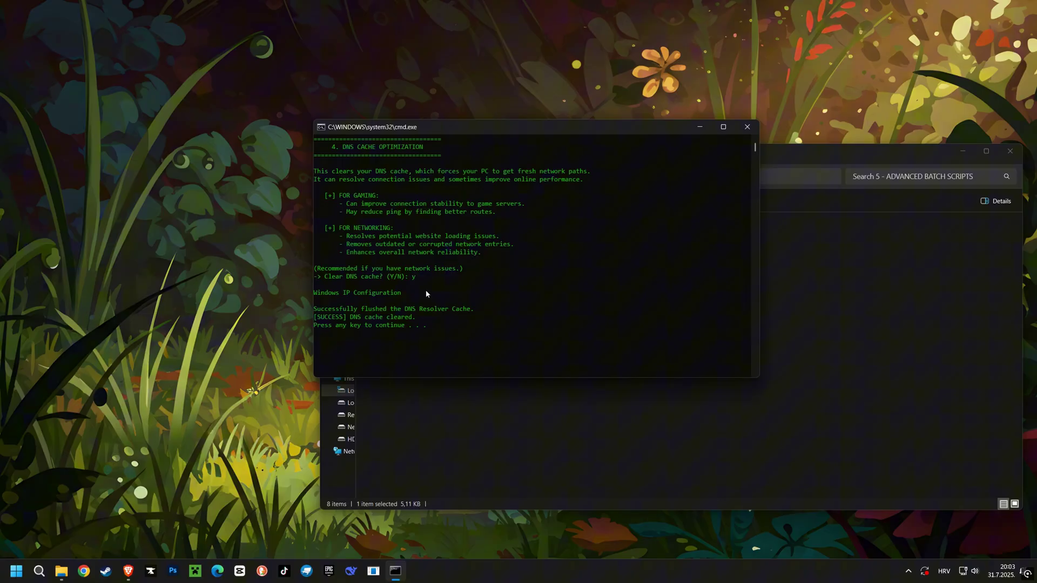
key(Return)
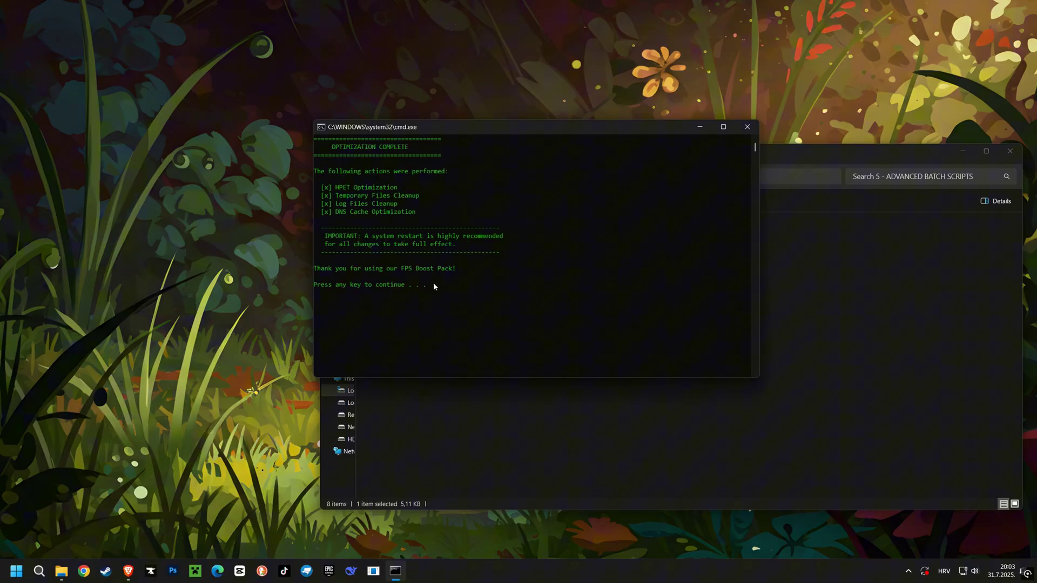
key(Return)
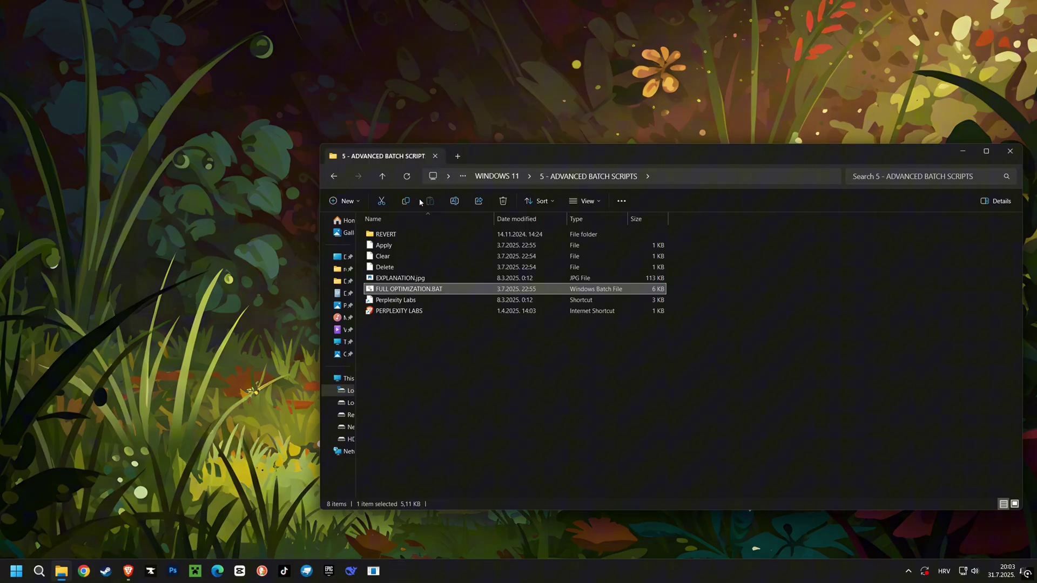
- Add AMD CPU Priority.reg from the AMD folder in "6 - CPU & PROCESS PRIORITY" to the registry
click(334, 176)
double_click(414, 301)
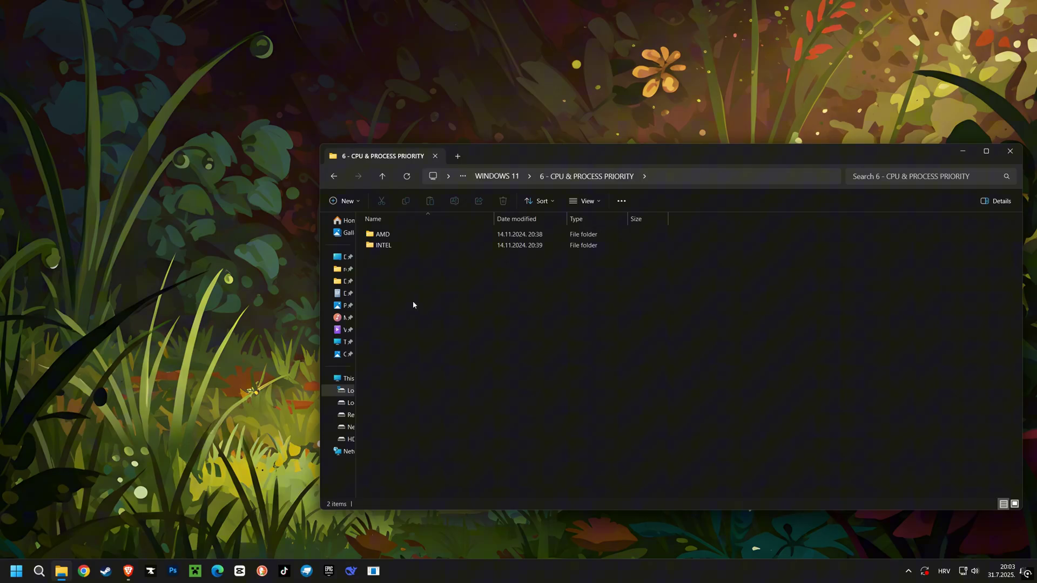
double_click(392, 236)
click(394, 247)
double_click(394, 246)
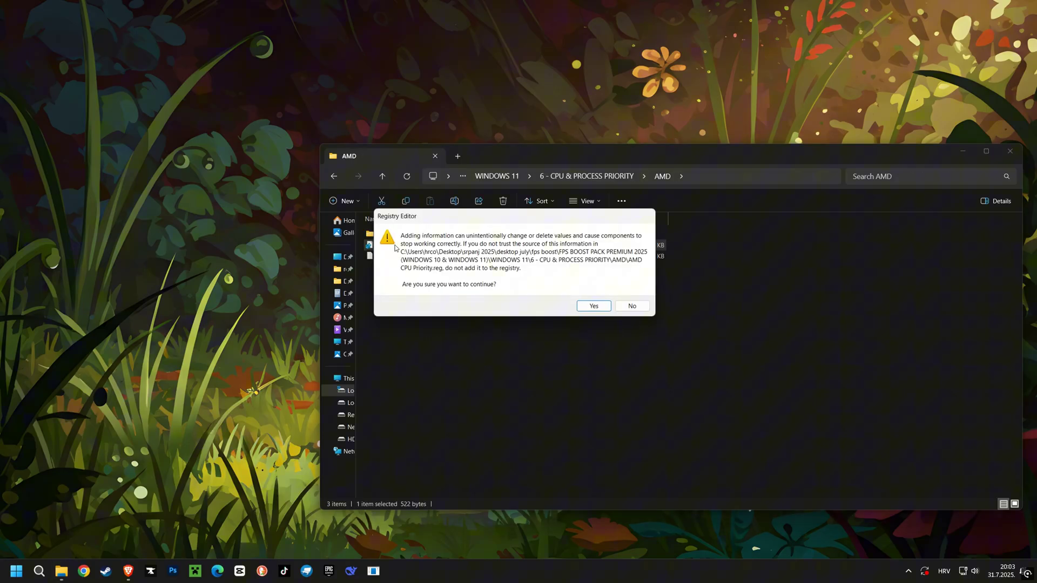
key(Return)
key(Return)
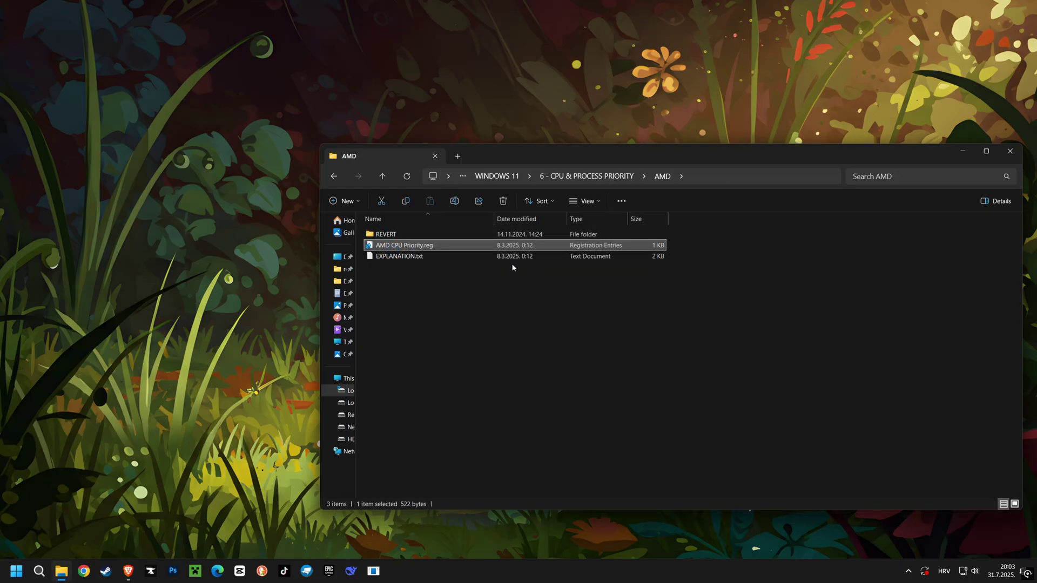
- Run WINDOWS 11 TWEAKS.bat from the "7 - NETWORK OPTIMIZATION" folder and accept the Windows timer optimization
click(339, 179)
click(339, 179)
double_click(426, 311)
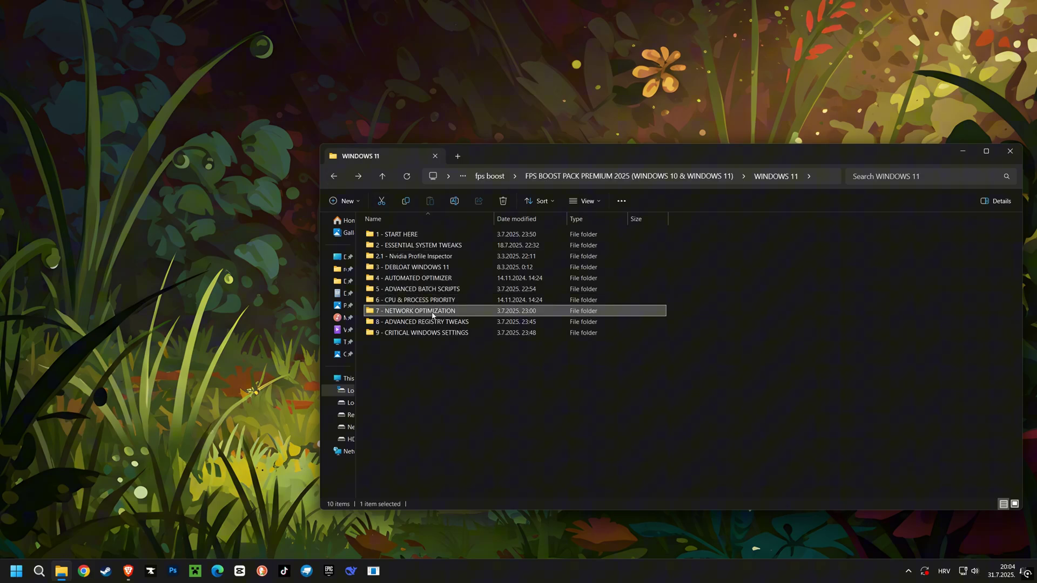
double_click(398, 268)
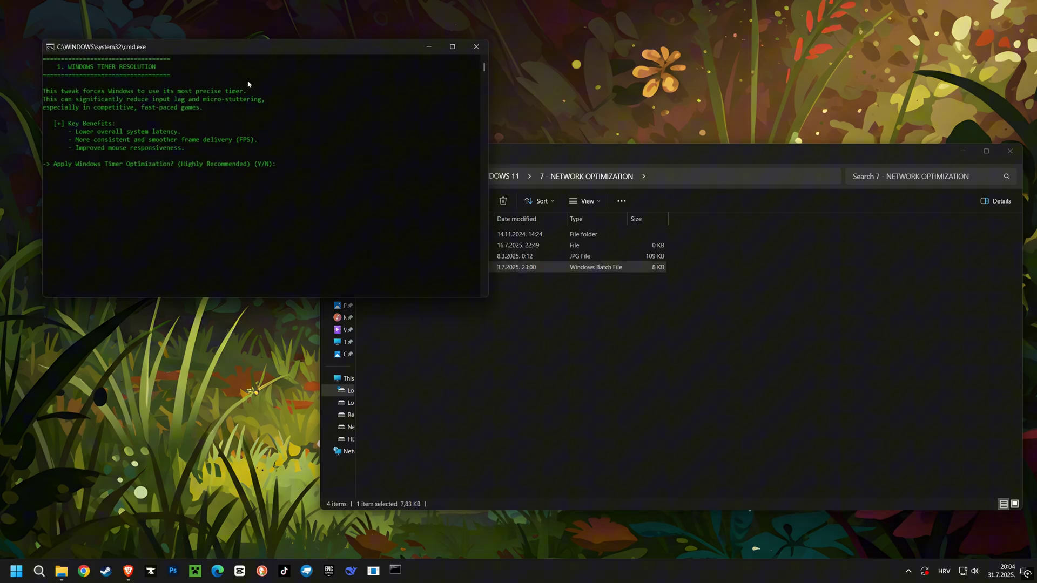
drag(222, 52, 469, 132)
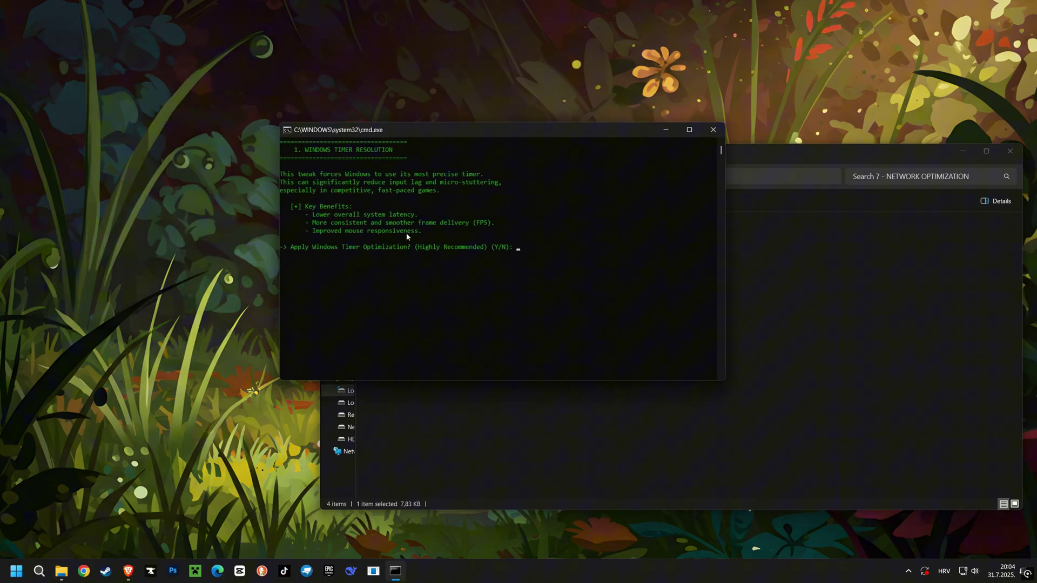
text(y)
key(Return)
key(Return)
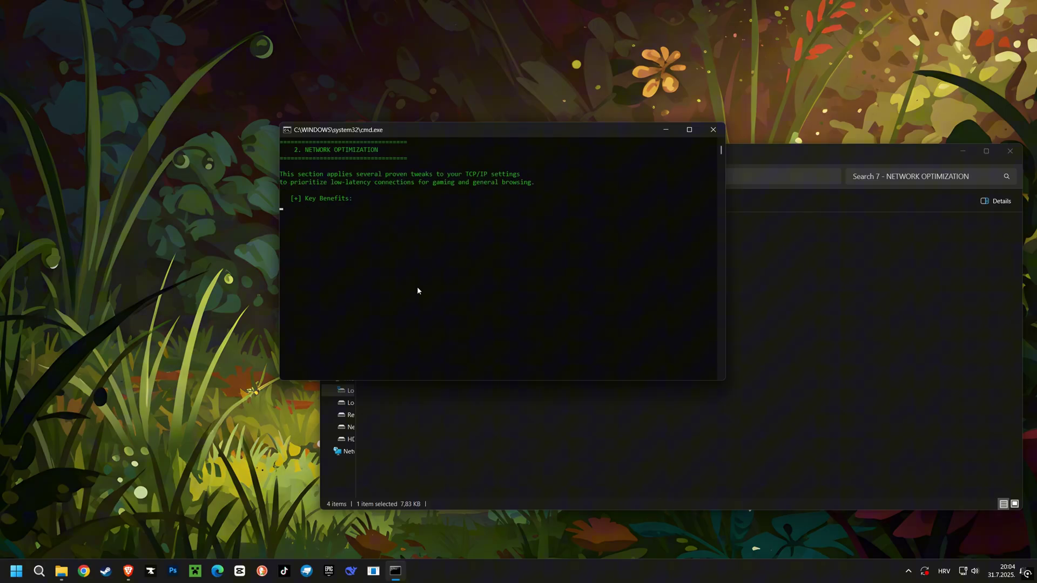
- Accept the script's network optimizations and its GPU power and latency optimizations
text(y)
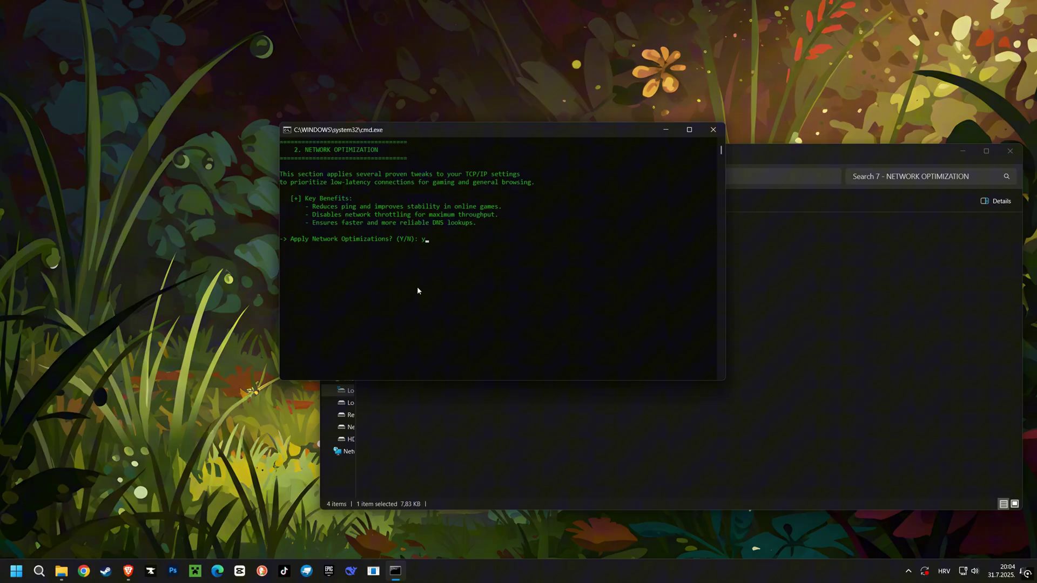
key(Return)
key(Return)
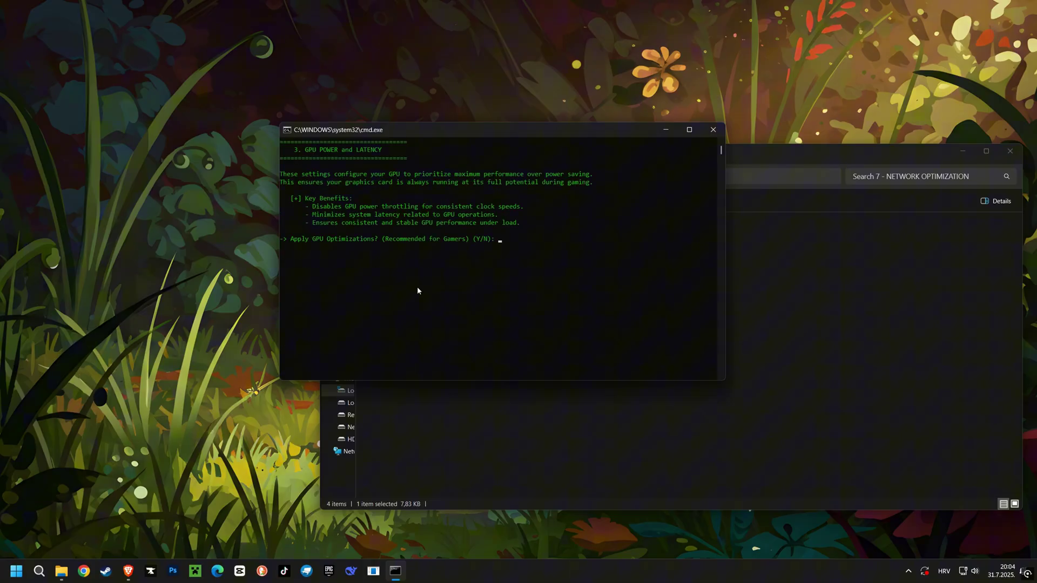
text(y)
key(Return)
key(Return)
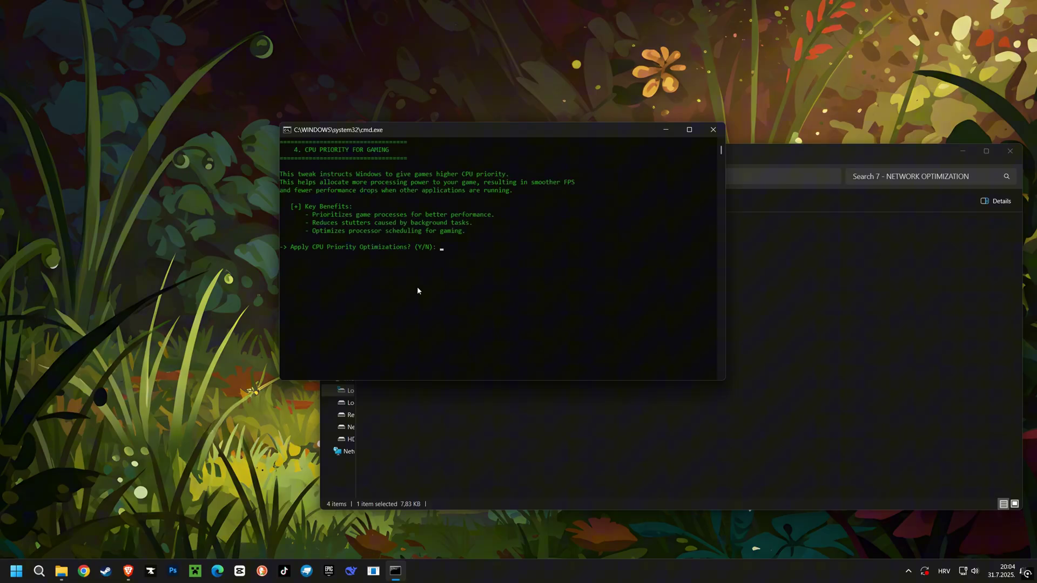
- Accept the CPU priority optimizations for gaming and finish the tweaks script
text(y)
key(Return)
key(Return)
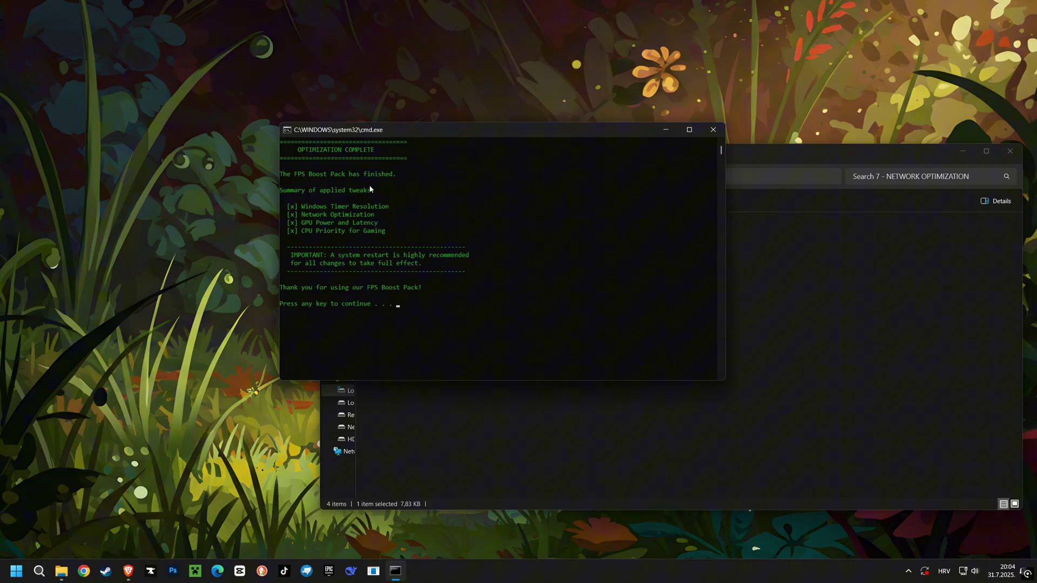
key(Return)
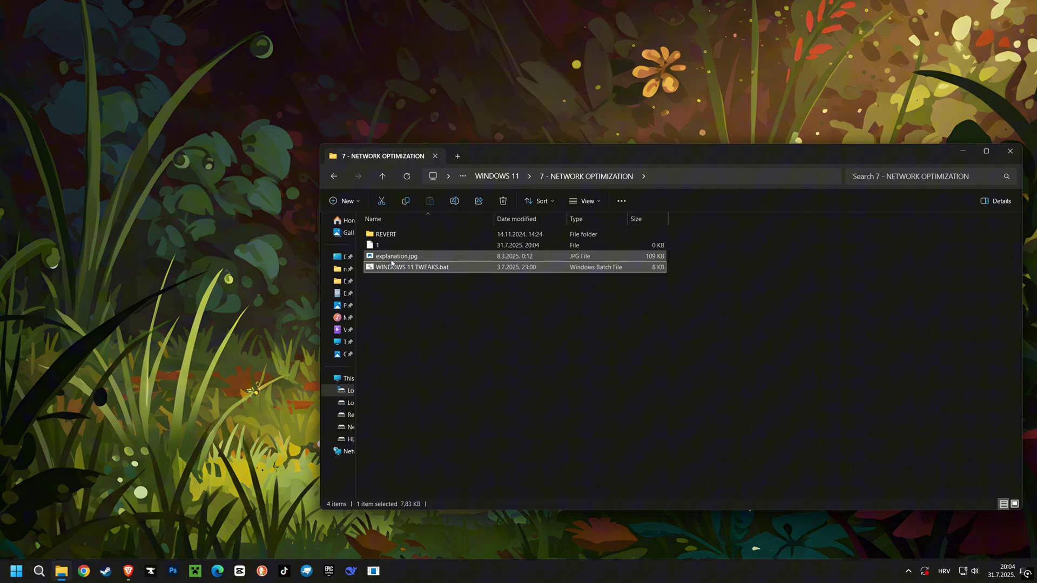
- Add 32GB Ram.reg from the RAM OPTIMISATION folder in "8 - ADVANCED REGISTRY TWEAKS" to the registry
click(335, 178)
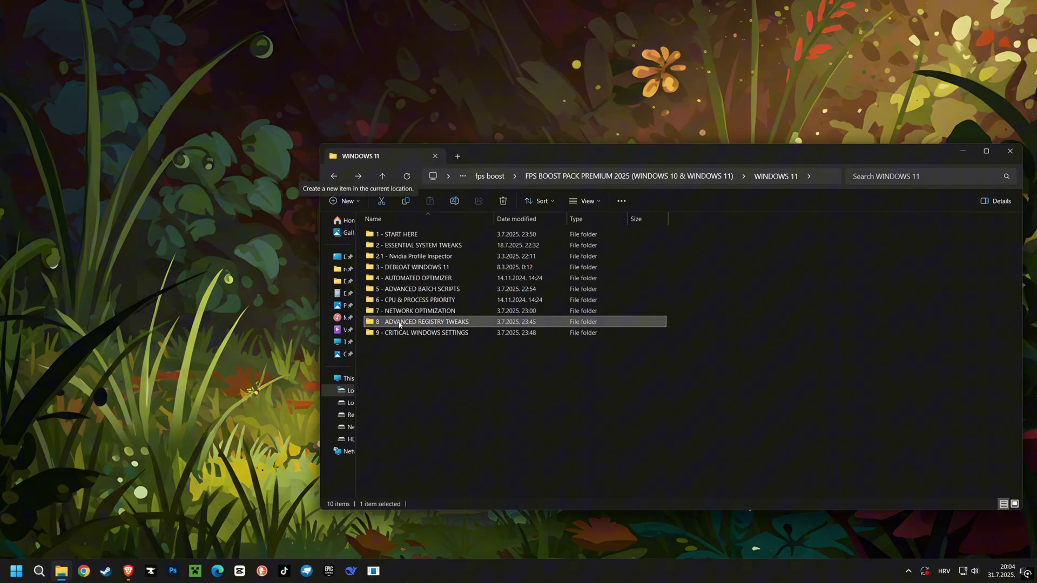
double_click(399, 319)
double_click(397, 238)
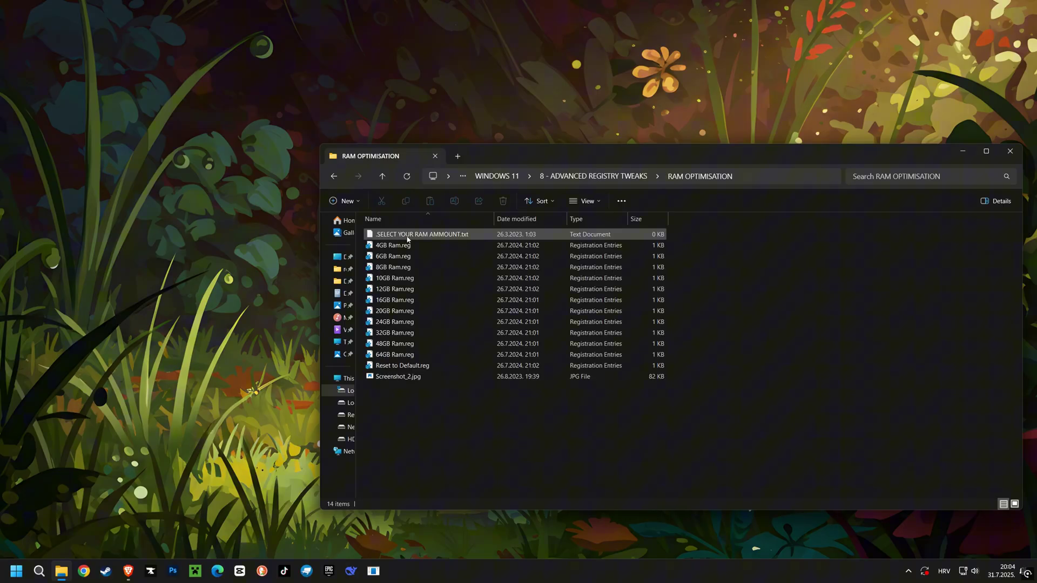
click(393, 333)
double_click(393, 333)
click(594, 306)
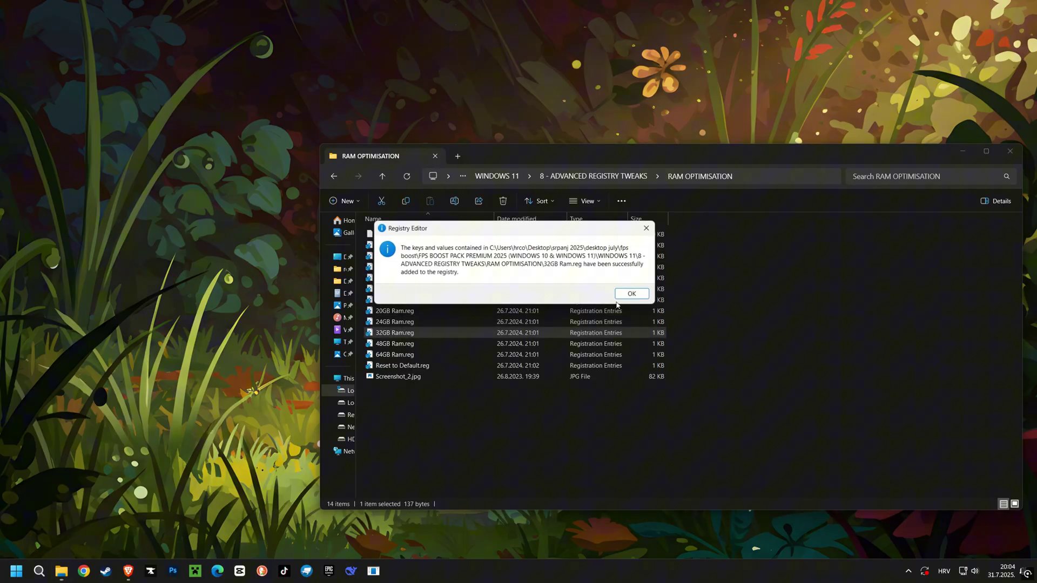
click(632, 293)
- Return to "8 - ADVANCED REGISTRY TWEAKS" and add 01_Disable_Background_Services.reg and 02_Comprehensive_Windows_Tweaks.reg to the registry
click(334, 176)
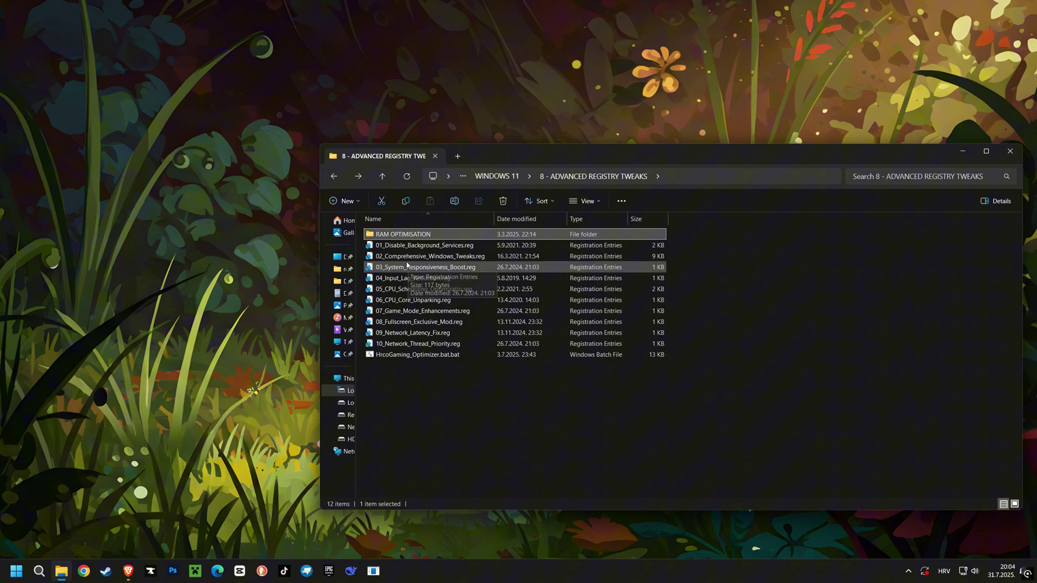
double_click(399, 245)
click(593, 305)
click(632, 293)
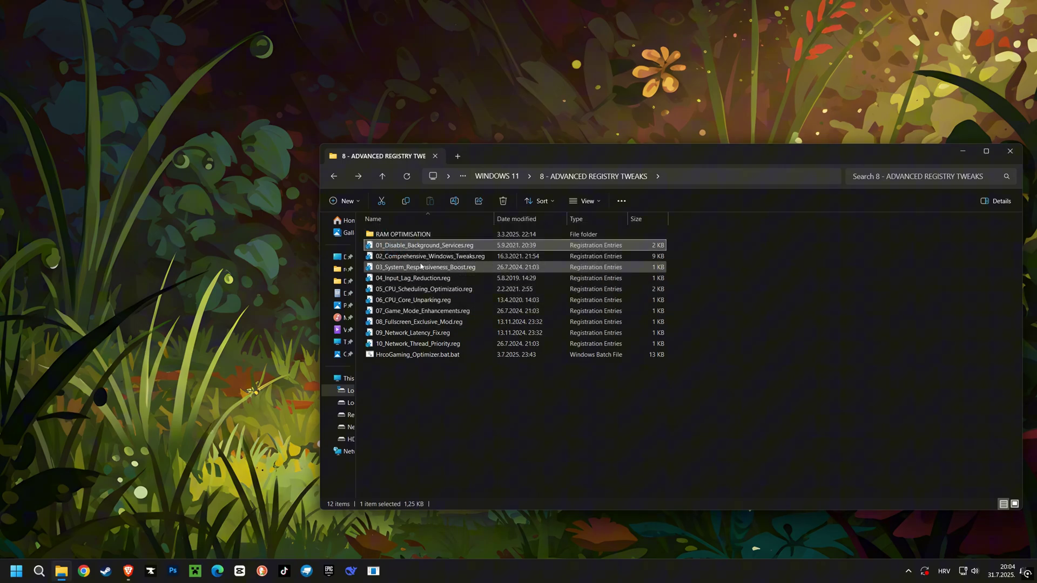
double_click(400, 256)
click(595, 306)
click(632, 293)
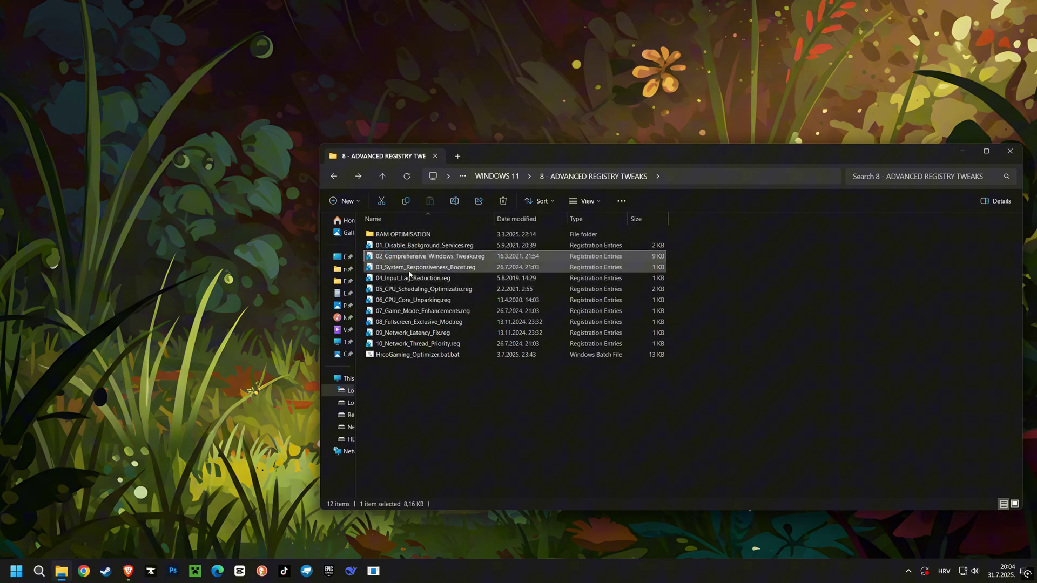
- Add 03_System_Responsiveness_Boost.reg and 04_Input_Lag_Reduction.reg to the registry
double_click(400, 267)
click(595, 306)
click(632, 294)
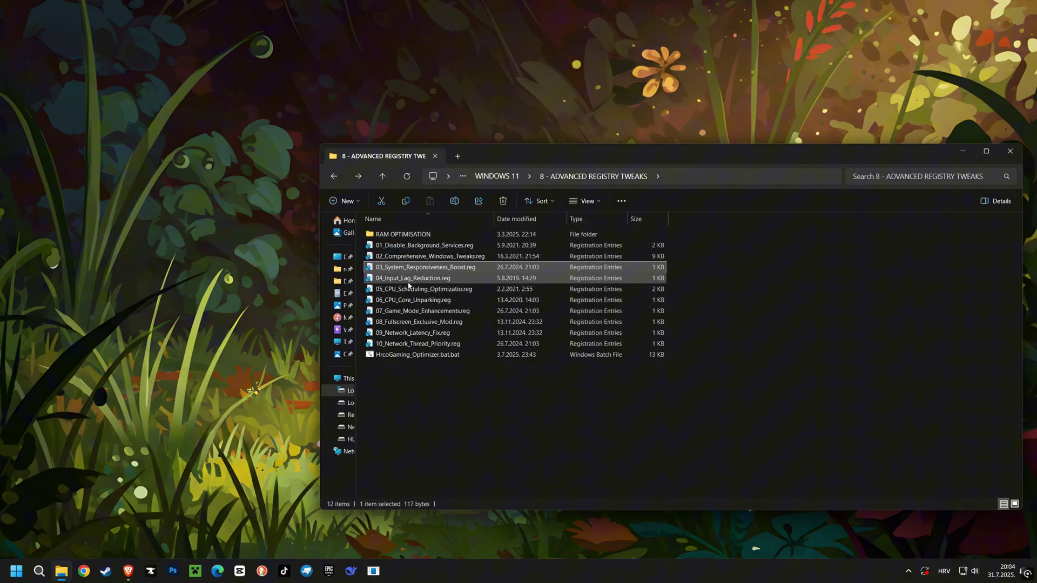
double_click(399, 278)
click(593, 306)
click(632, 294)
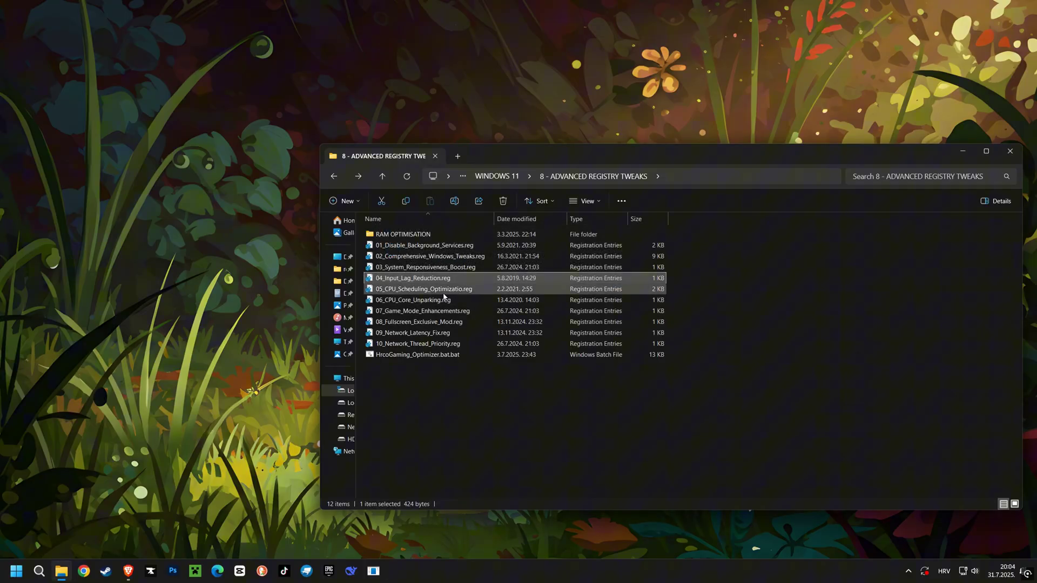
- Add 05_CPU_Scheduling_Optimizatio.reg and 06_CPU_Core_Unparking.reg to the registry
double_click(428, 289)
click(594, 306)
click(632, 294)
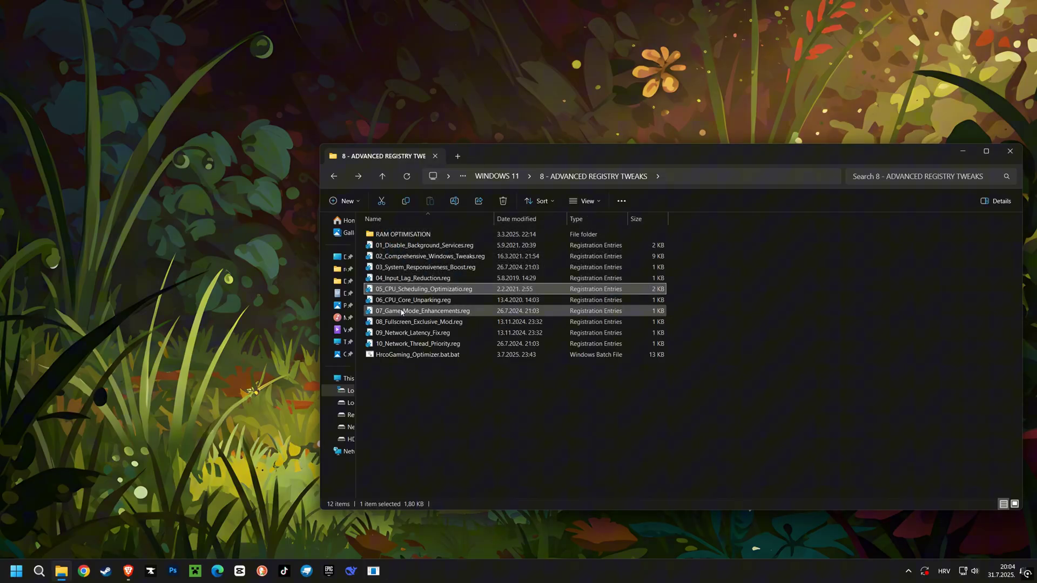
double_click(421, 300)
click(589, 308)
click(632, 293)
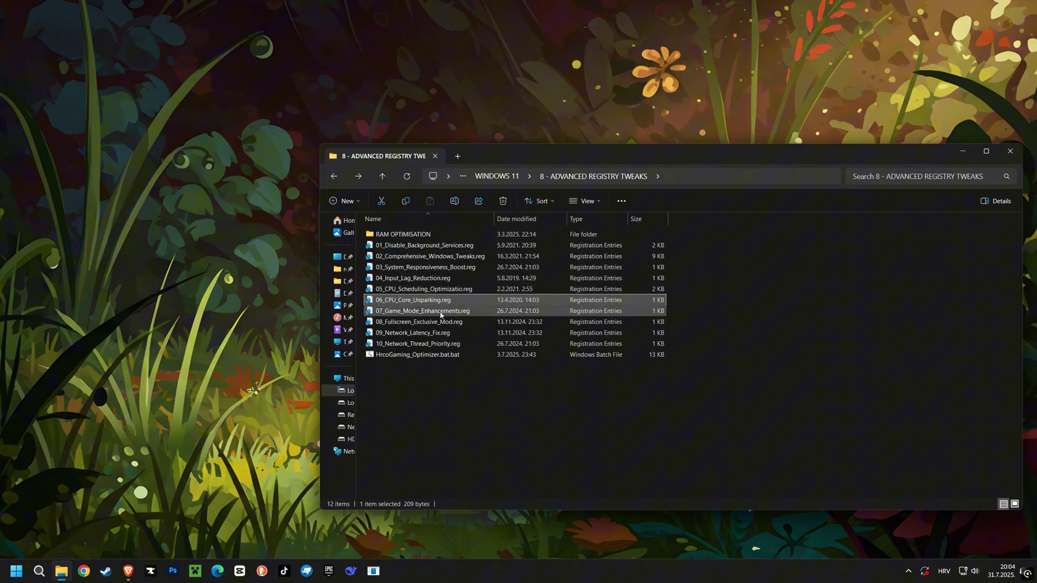
- Add 07_Game_Mode_Enhancements.reg and 08_Fullscreen_Exclusive_Mod.reg to the registry
double_click(427, 310)
click(594, 306)
click(632, 294)
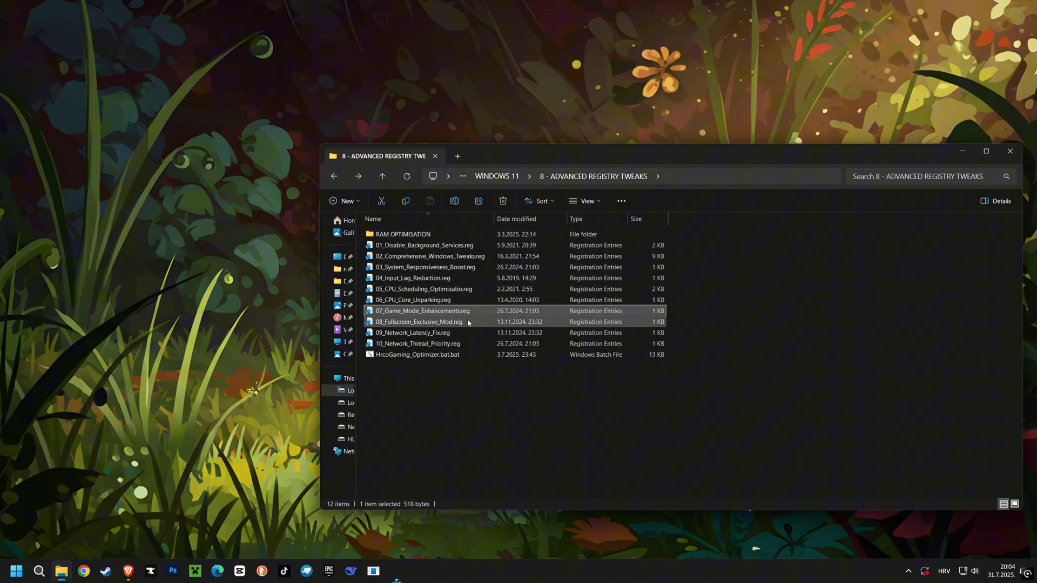
double_click(432, 325)
click(594, 306)
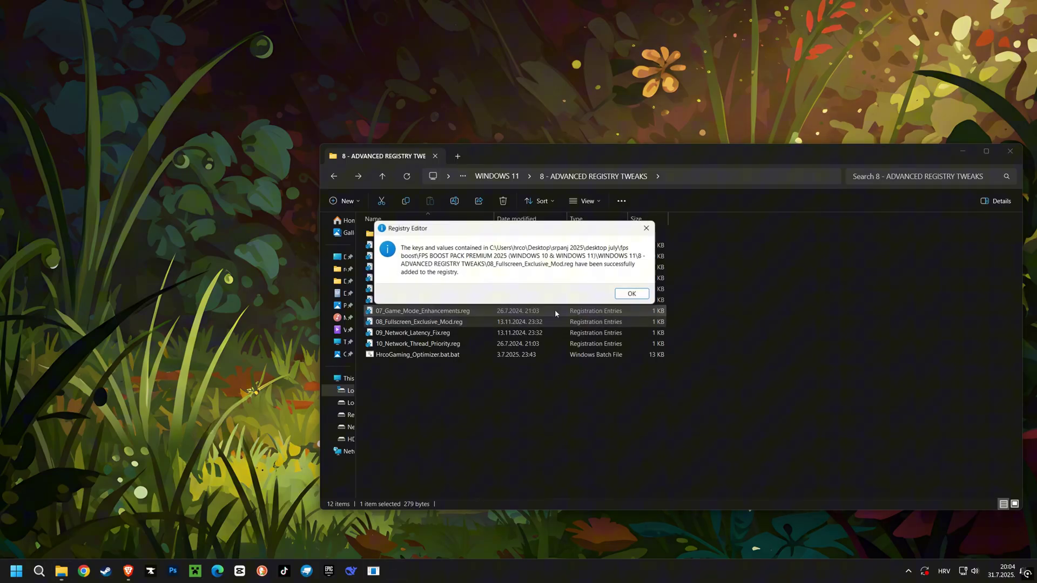
click(616, 296)
- Add 09_Network_Latency_Fix.reg and 10_Network_Thread_Priority.reg to the registry
double_click(426, 333)
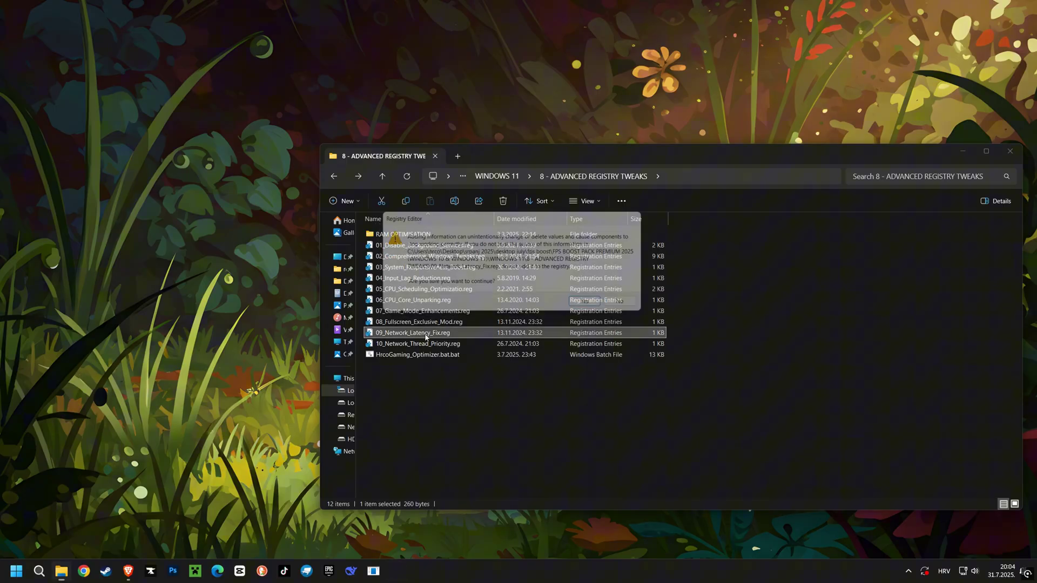
click(594, 306)
click(629, 295)
double_click(421, 344)
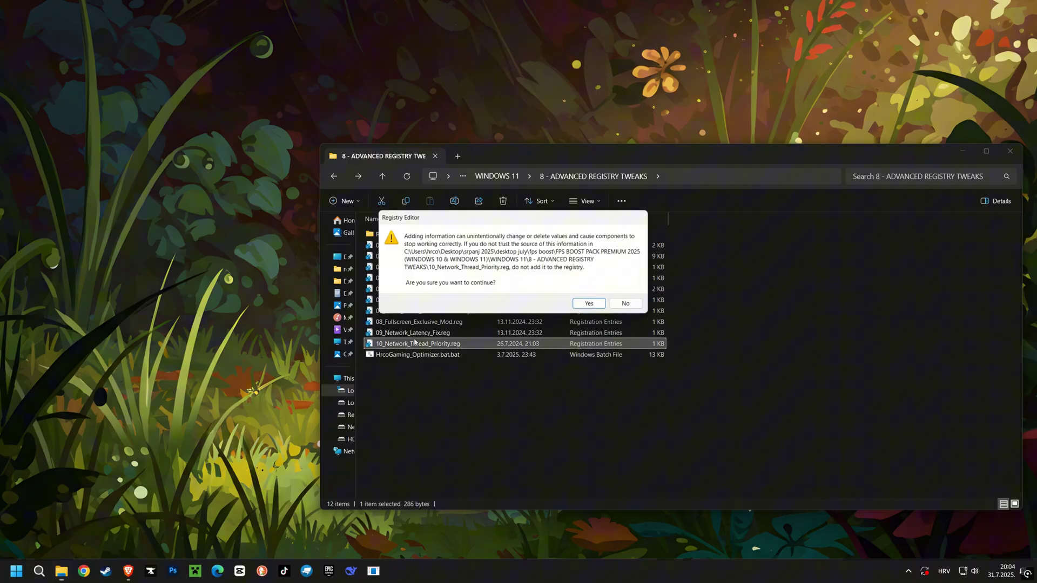
click(594, 305)
click(629, 294)
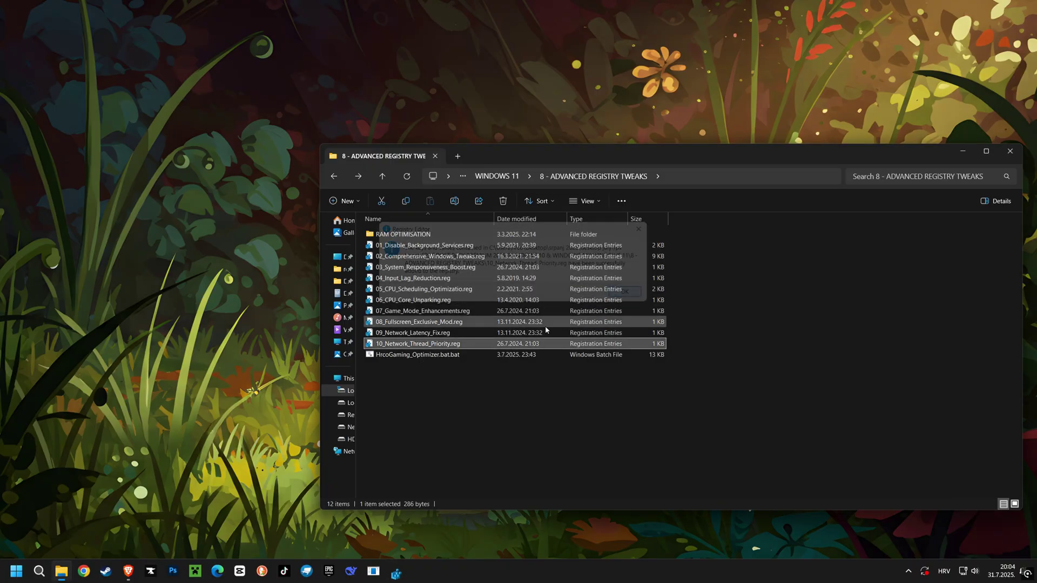
- Run HrcoGaming_Optimizer.bat.bat, review its list of optimizations, start the optimization and exit the script once it completes
double_click(424, 355)
drag(277, 60, 577, 195)
scroll(478, 280, up, 2)
scroll(481, 277, down, 3)
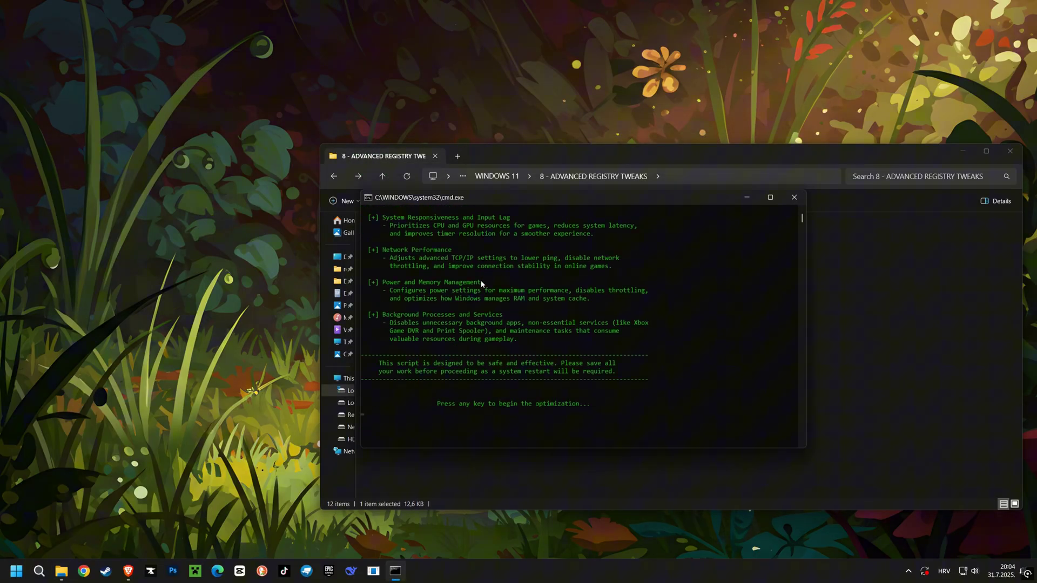
key(Return)
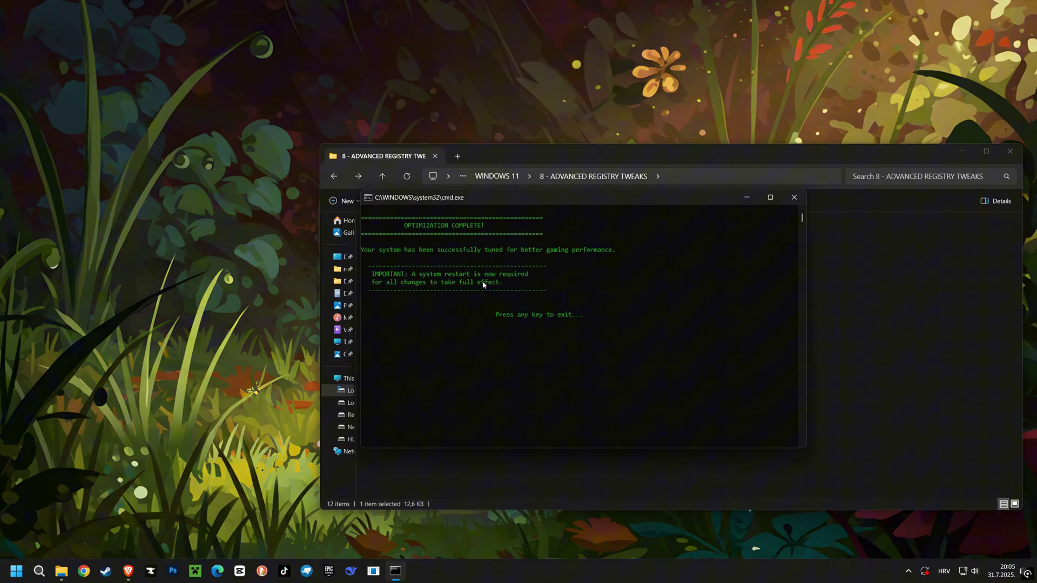
key(Return)
- Go to the "9 - CRITICAL WINDOWS SETTINGS" folder and run HrcoGaming_Services_Tuner.bat through to its end
click(334, 176)
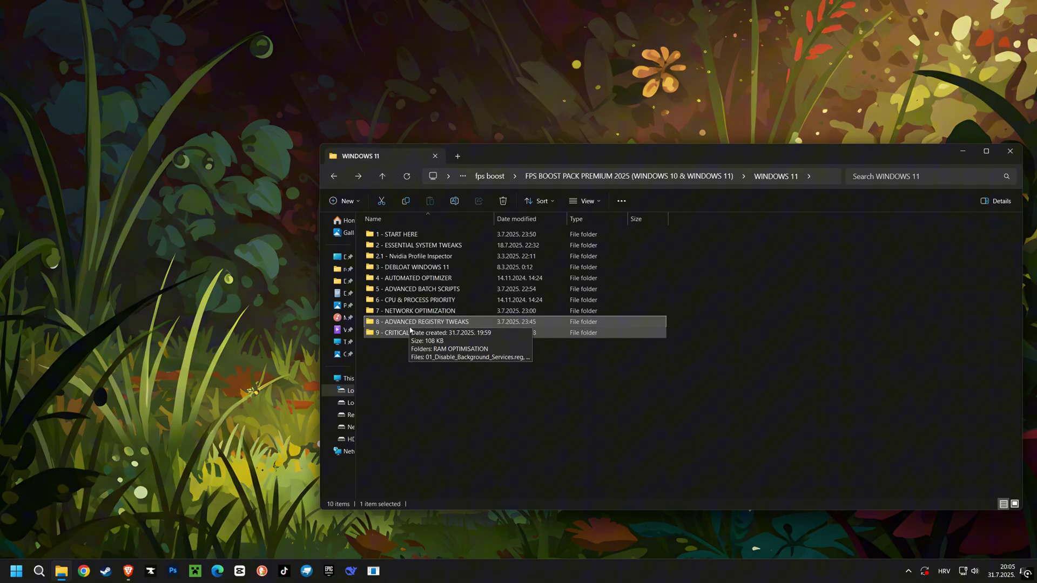
double_click(411, 331)
double_click(398, 256)
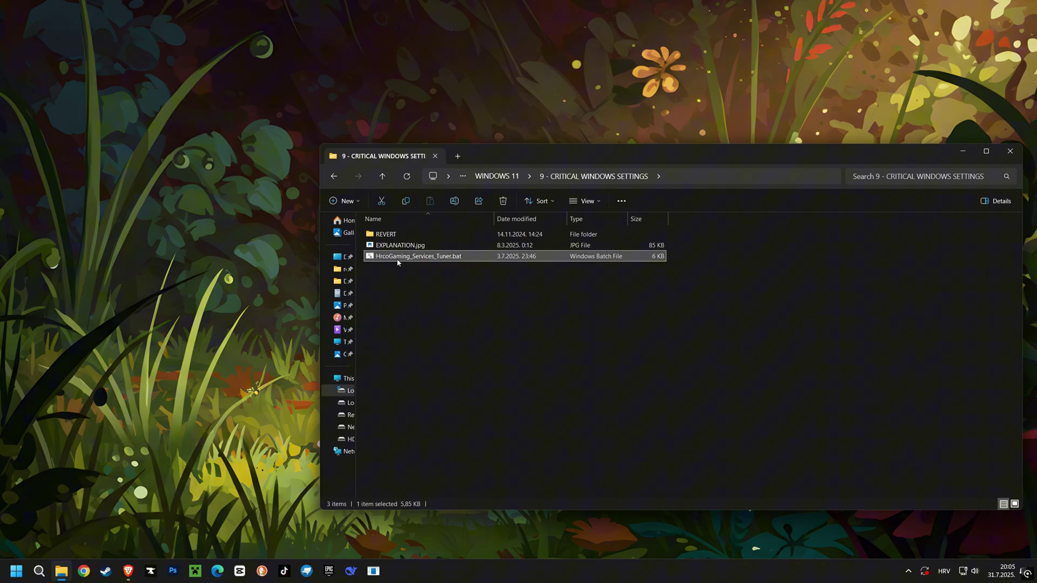
drag(320, 81, 527, 101)
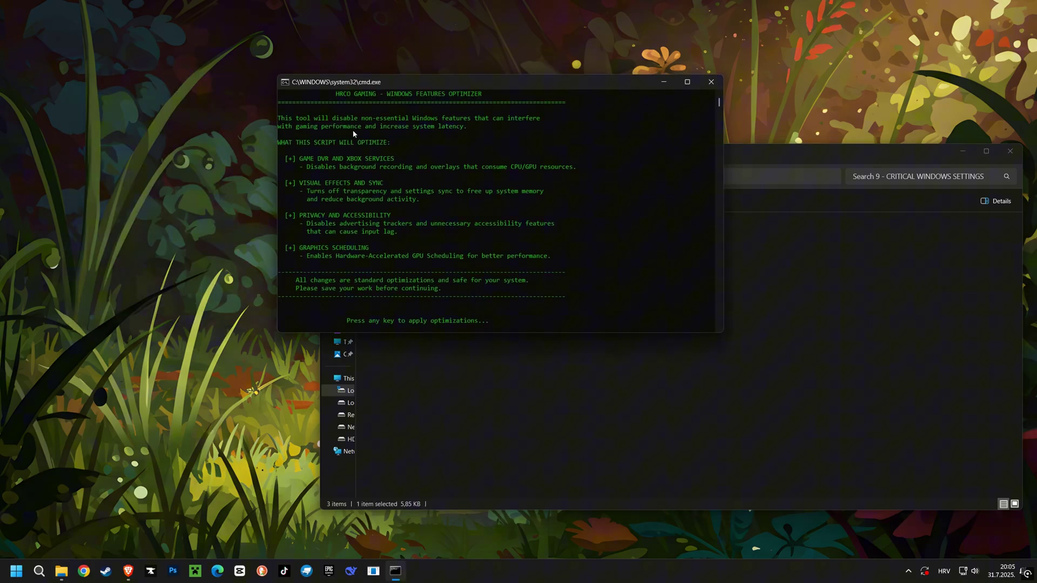
key(Return)
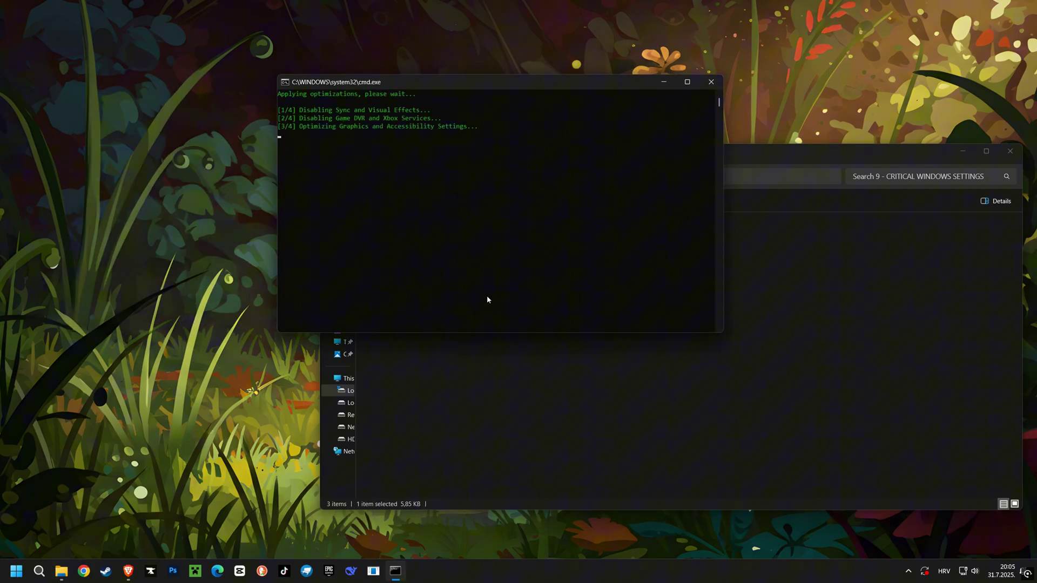
key(Return)
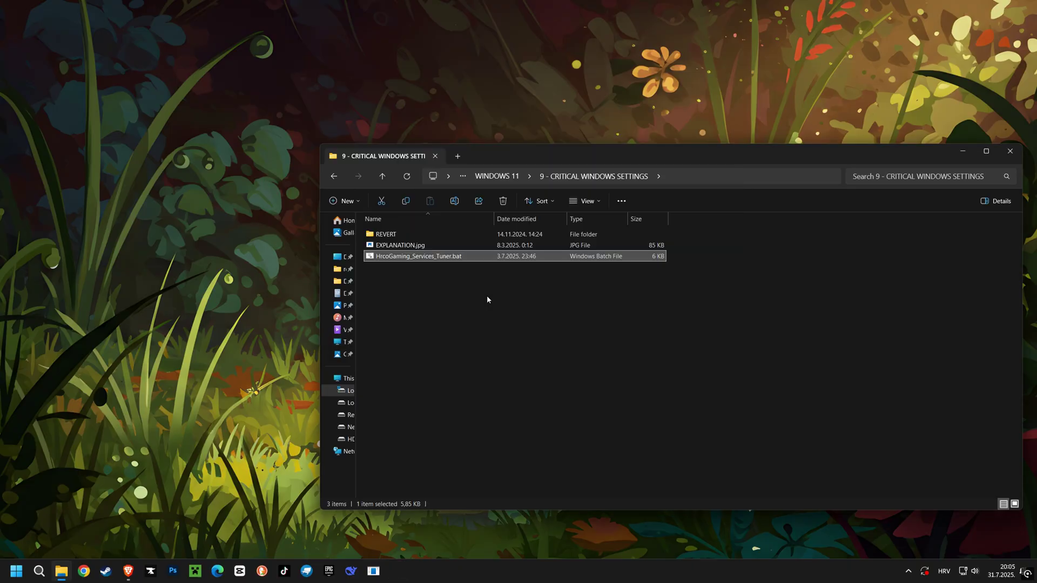
- Return to the WINDOWS 11 folder and close the file window
click(334, 176)
drag(640, 157, 553, 155)
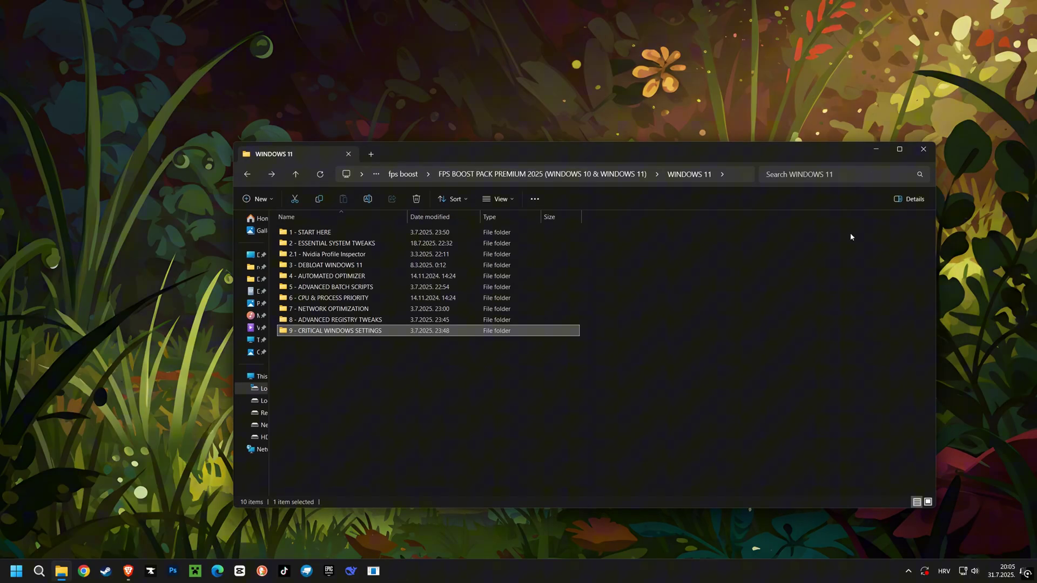
click(923, 151)
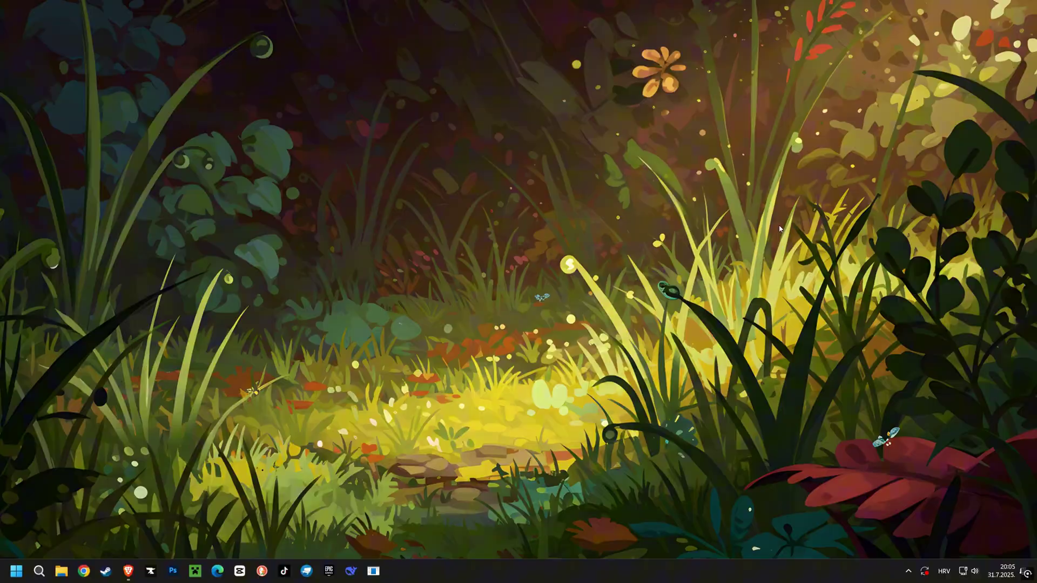